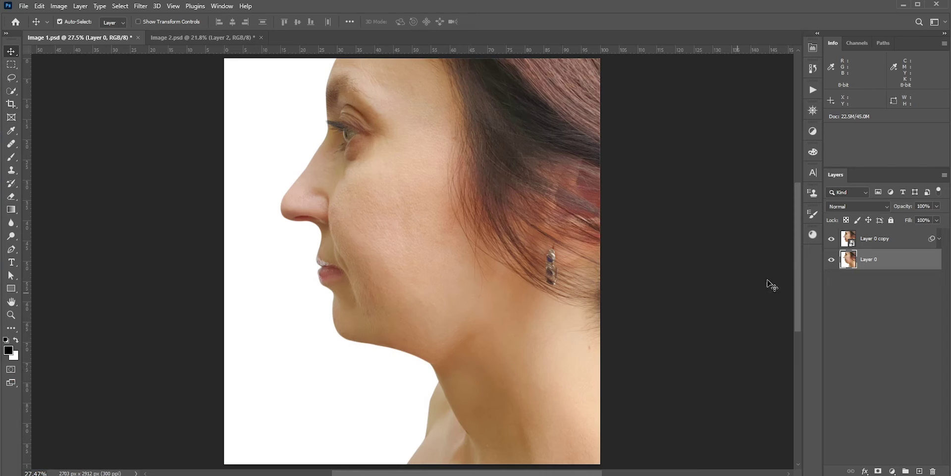
Compare the profile portrait before and after the chin retouch by toggling the visibility of Layer 0 copy
left_click(832, 239)
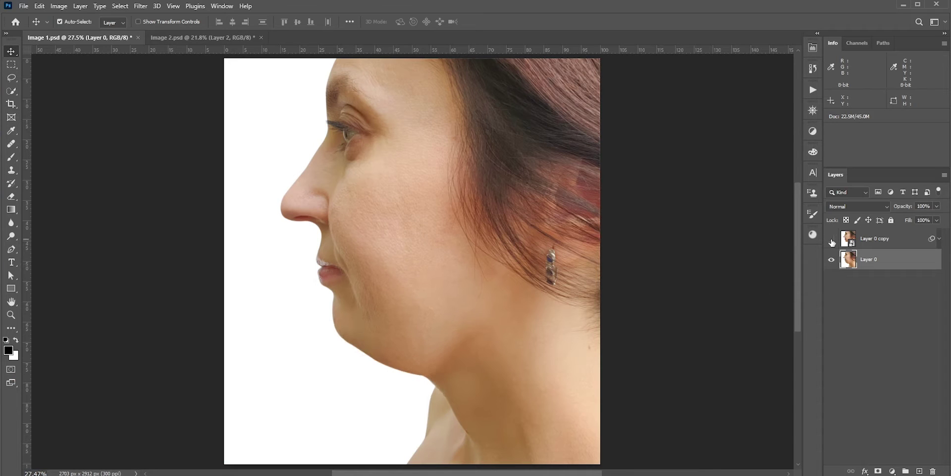
left_click(832, 240)
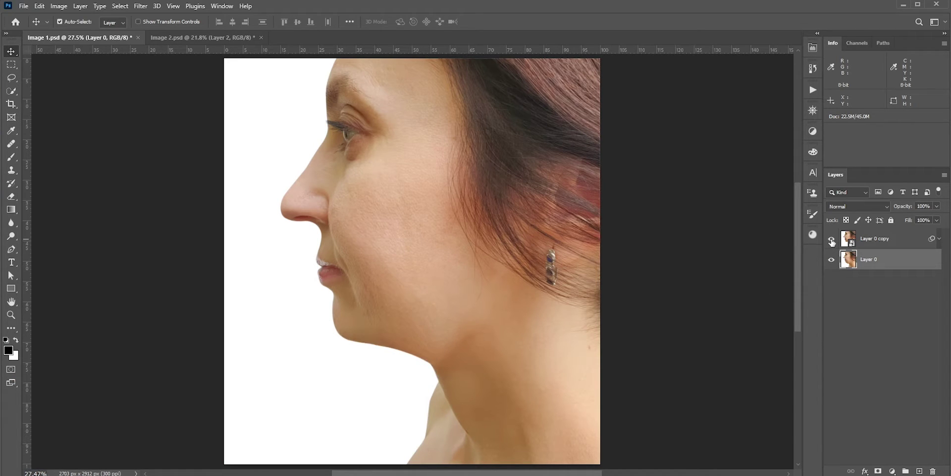
left_click(832, 240)
left_click(832, 240)
Switch to the Image 2.psd document and compare its retouched result with the original Layer 0 shown alone
left_click(218, 39)
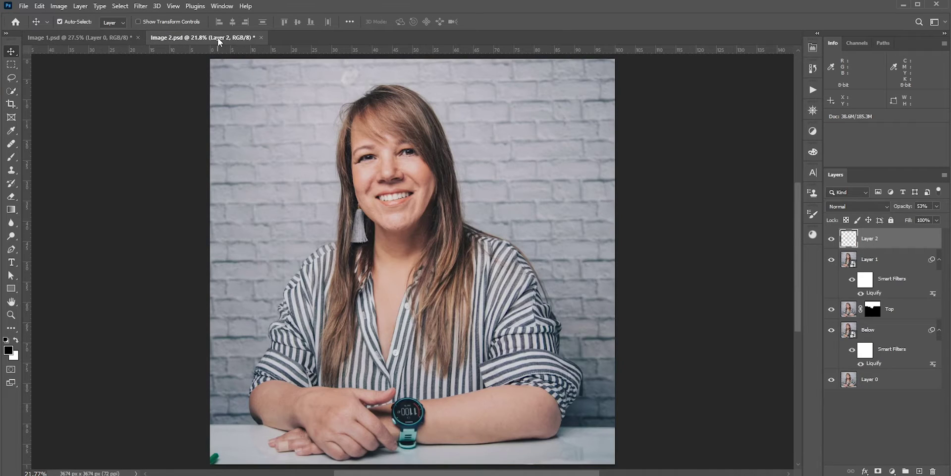
left_click(832, 380, "alt")
left_click(832, 380, "alt")
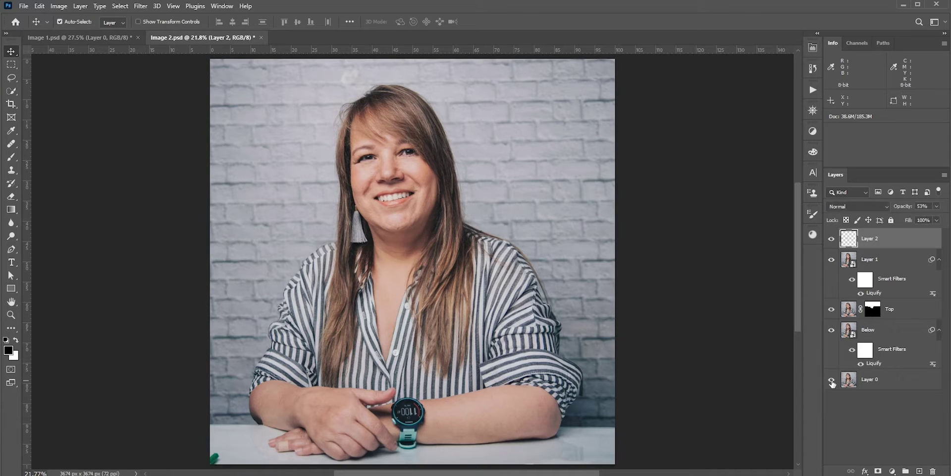
left_click(831, 380, "alt")
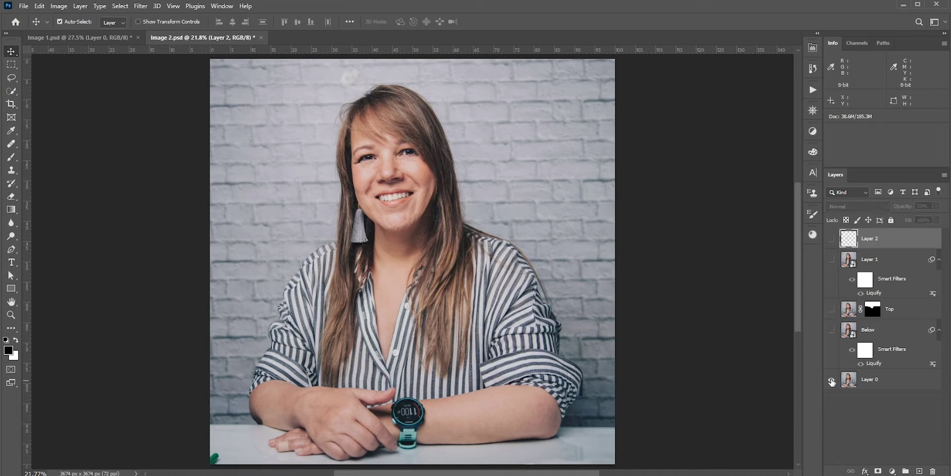
left_click(832, 380, "alt")
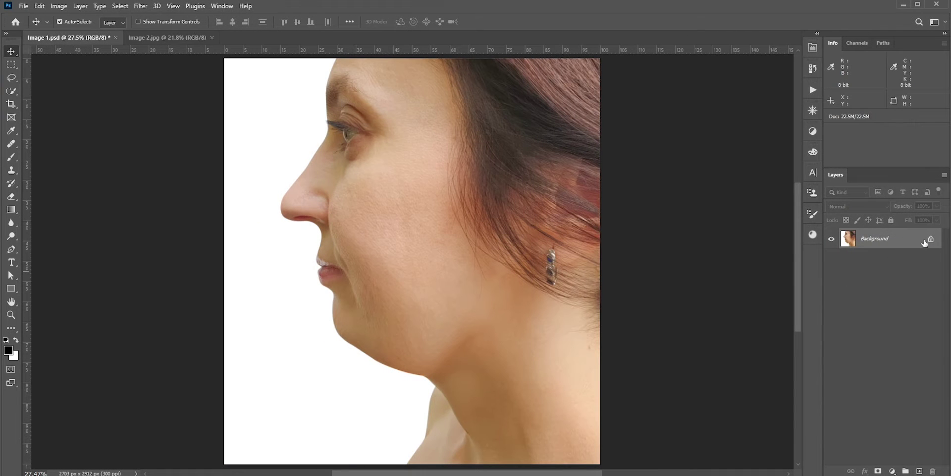
Unlock the Background layer of Image 1.psd and convert it to a smart object
left_click(930, 239)
right_click(902, 243)
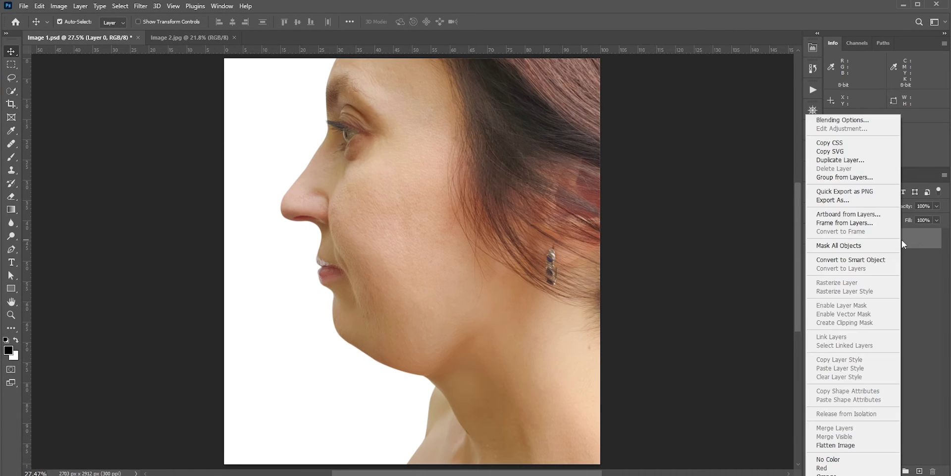
left_click(886, 261)
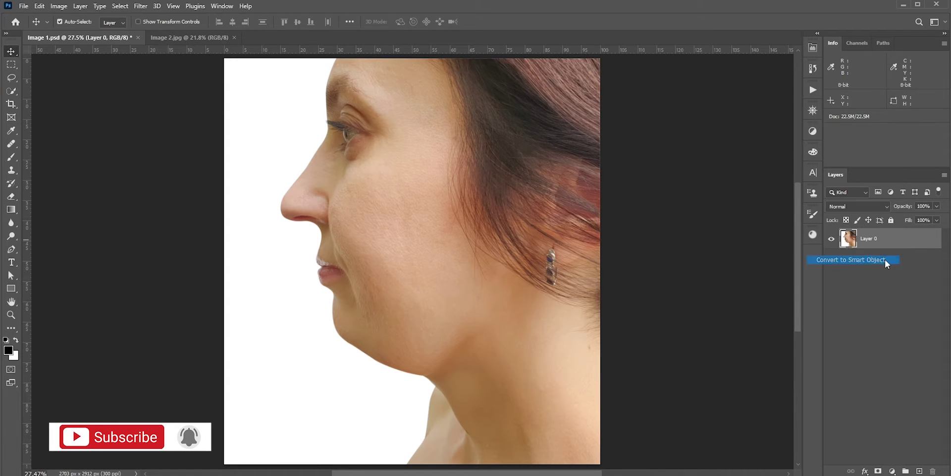
Open the Liquify filter on the portrait layer and set the Forward Warp brush size to about 1003
left_click(141, 7)
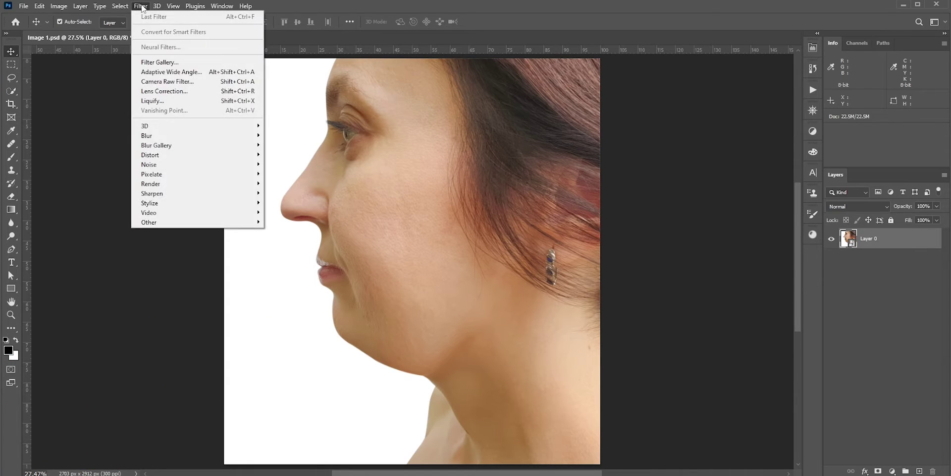
left_click(151, 101)
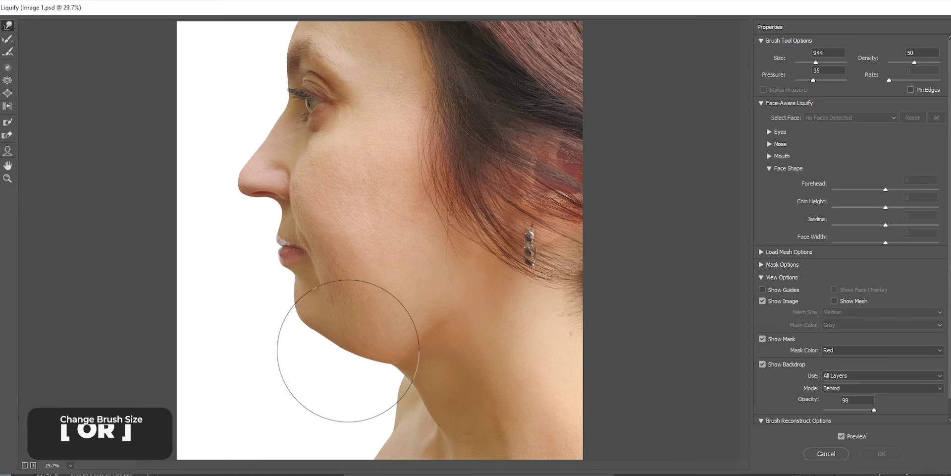
key("bracketright")
key("bracketright")
key("bracketright")
key("bracketleft")
key("bracketleft")
key("bracketleft")
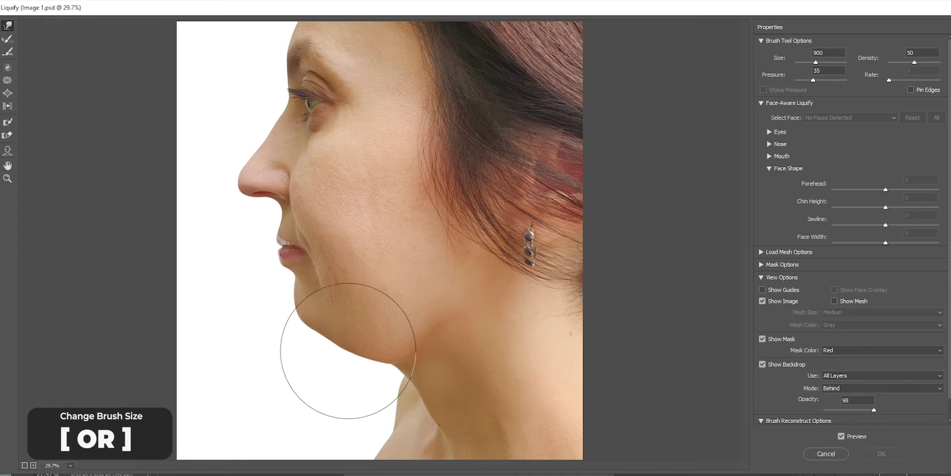
key("bracketright")
key("bracketright")
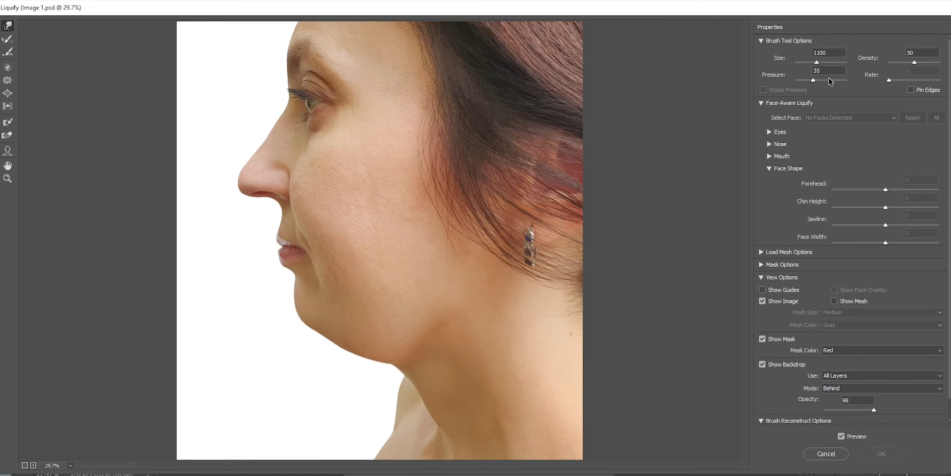
left_click_drag(348, 332, 341, 332, "alt")
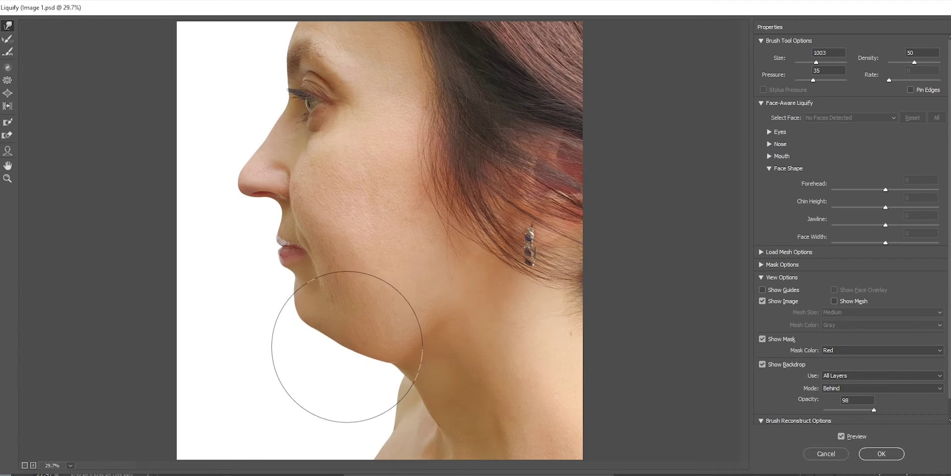
Paint a freeze mask over the shoulder and lower front of the neck below the chin
left_click(9, 122)
mouse_move(393, 424)
left_mouse_down()
mouse_move(388, 436)
mouse_move(394, 415)
left_mouse_up()
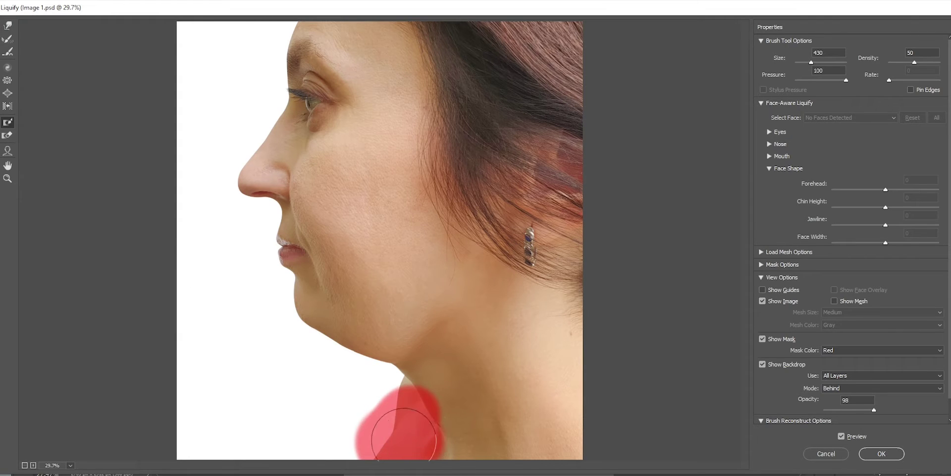
Push the double chin up toward the jaw with the Forward Warp tool, reducing the brush size from about 946 to 582
left_click(7, 25)
right_click(344, 360, "alt")
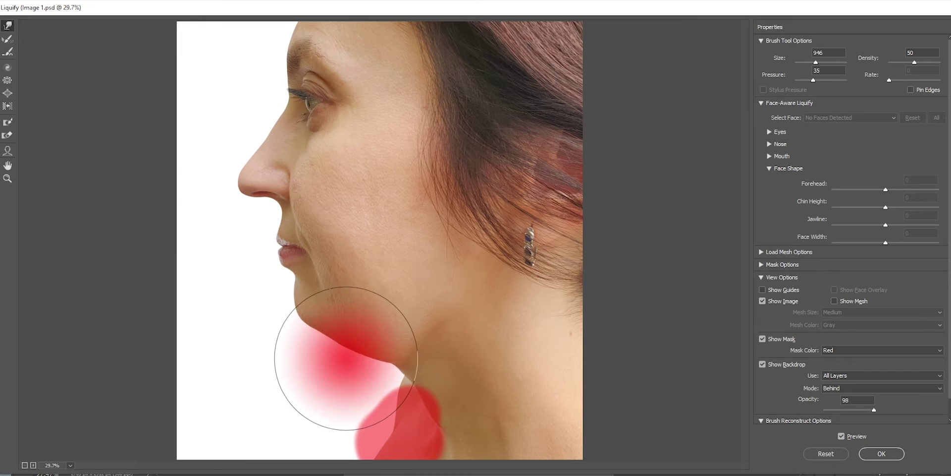
mouse_move(358, 350)
left_mouse_down()
mouse_move(376, 326)
mouse_move(362, 329)
mouse_move(380, 344)
left_mouse_up()
right_click(384, 307, "alt")
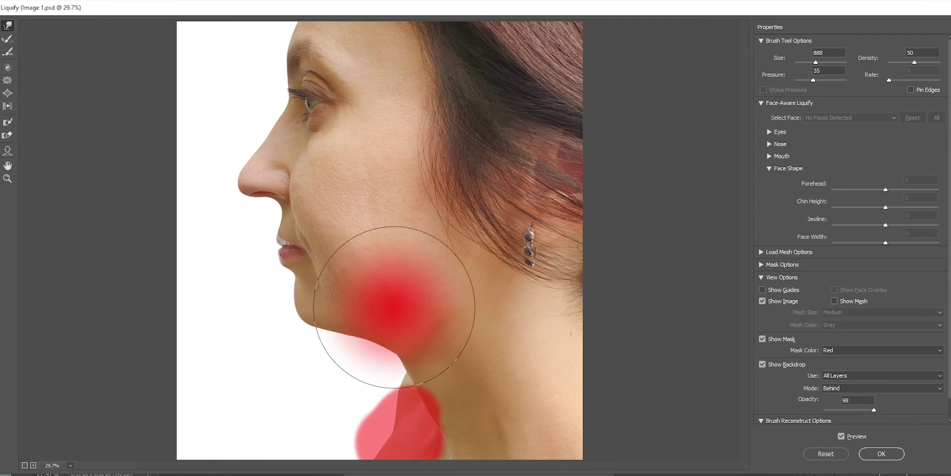
right_click(372, 329, "alt")
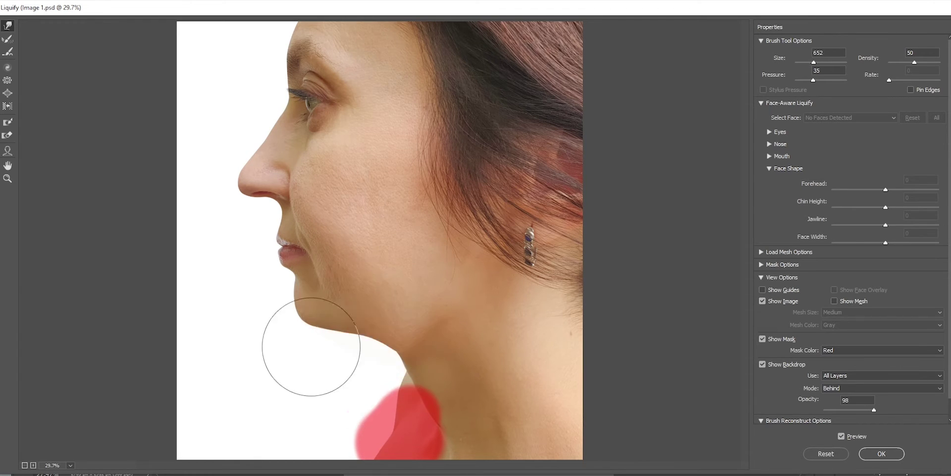
right_click(377, 346, "alt")
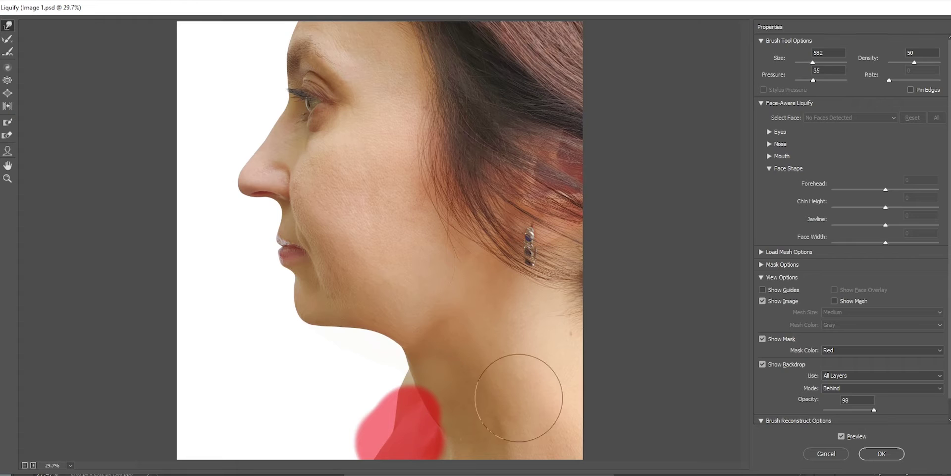
Soften the chin warp with a Reconstruct amount of 76 and apply the Liquify filter
scroll(781, 380, "down", 1)
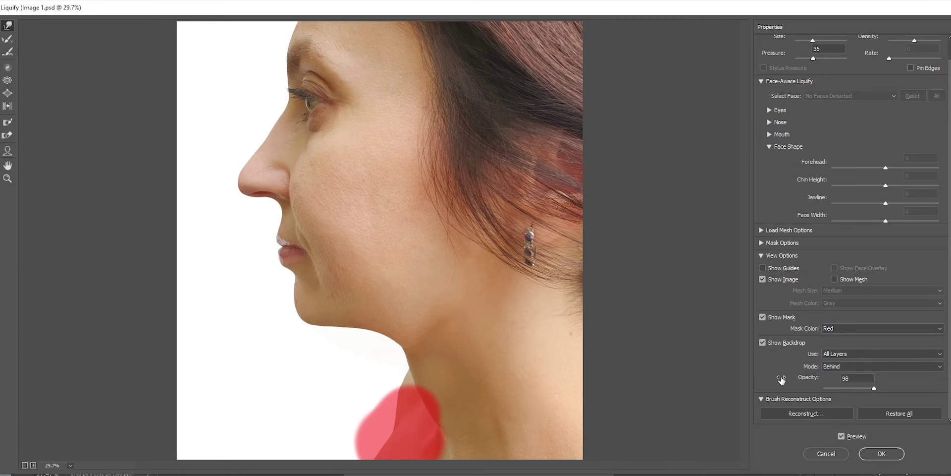
left_click(800, 414)
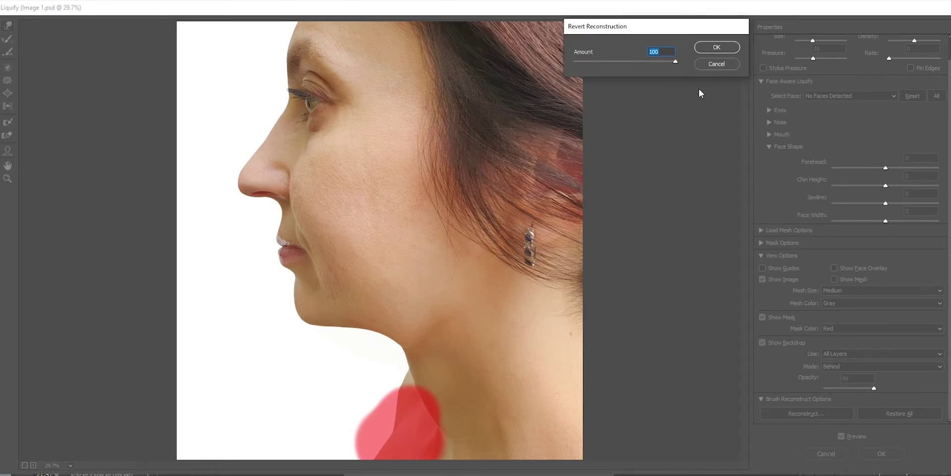
left_click_drag(676, 63, 652, 67)
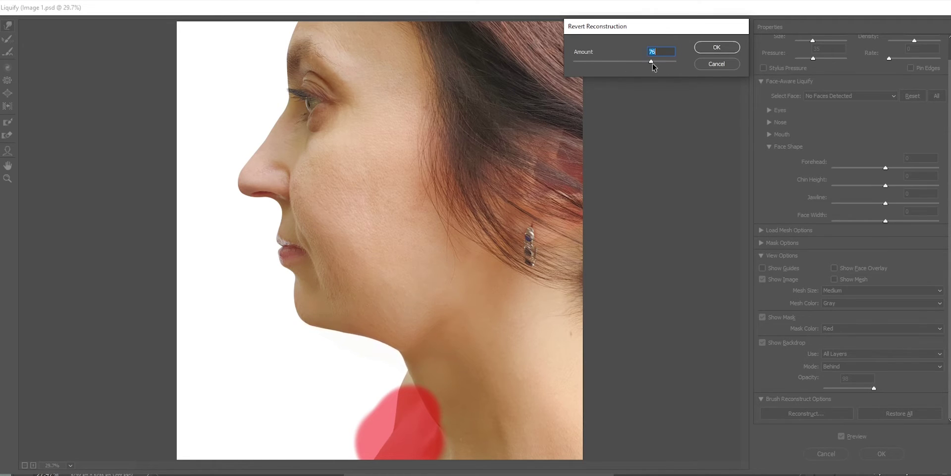
left_click(716, 47)
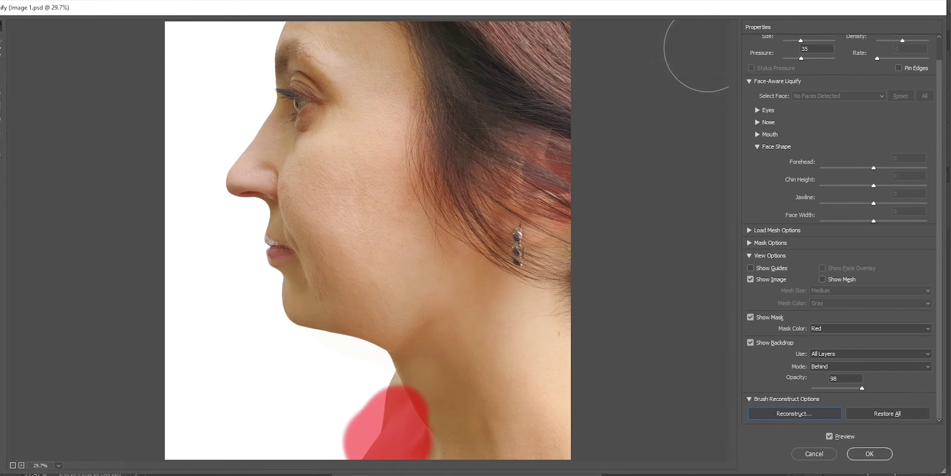
left_click(865, 454)
Toggle the visibility of Layer 0's smart filters to compare the chin before and after Liquify
left_click(852, 261)
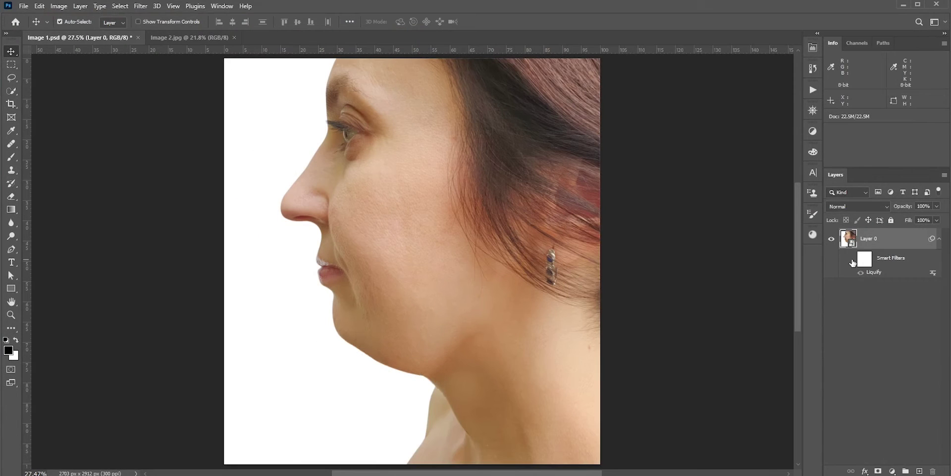
left_click(853, 261)
left_click(853, 261)
left_click(852, 261)
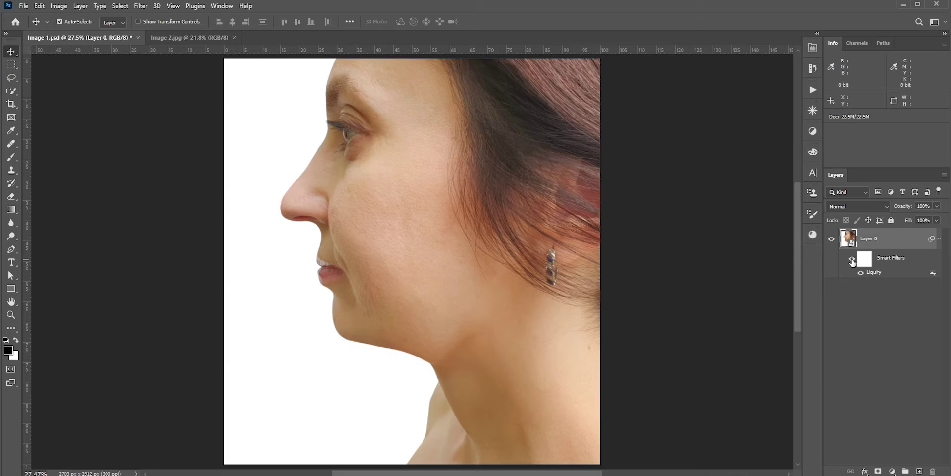
Reopen the Liquify smart filter, refine the contour under the chin with a smaller Forward Warp brush, and apply it
double_click(877, 271)
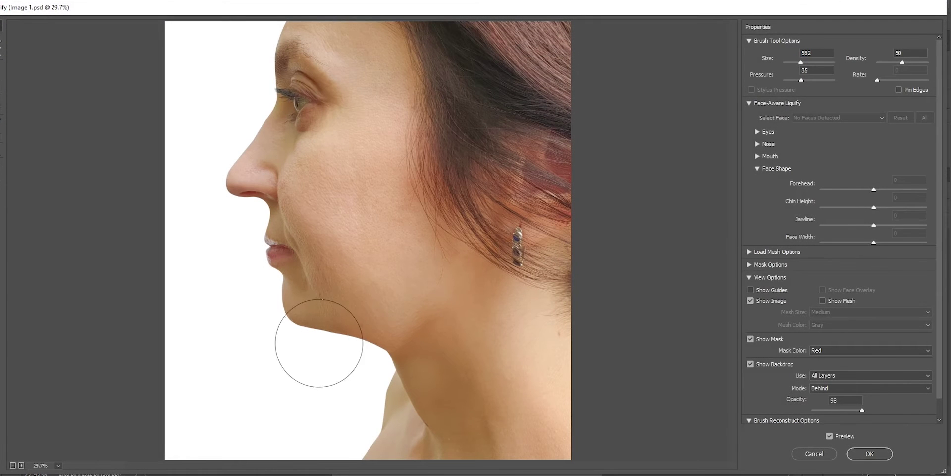
left_click_drag(328, 340, 300, 341)
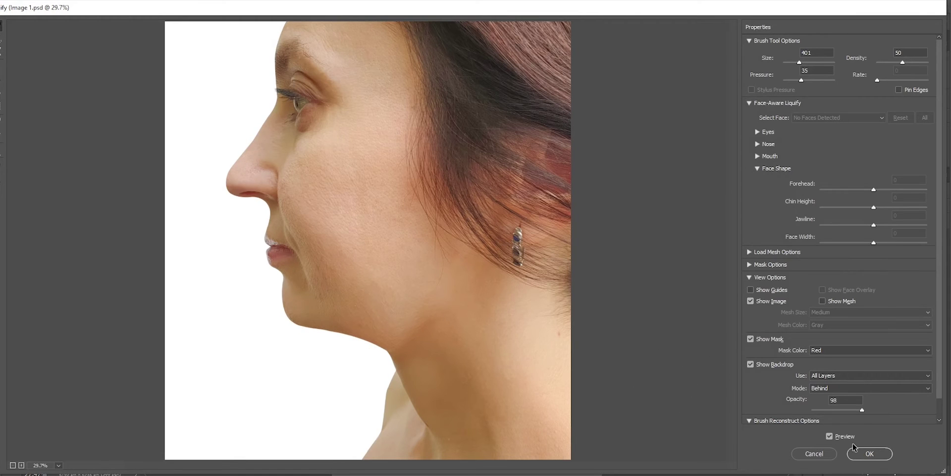
left_click(870, 454)
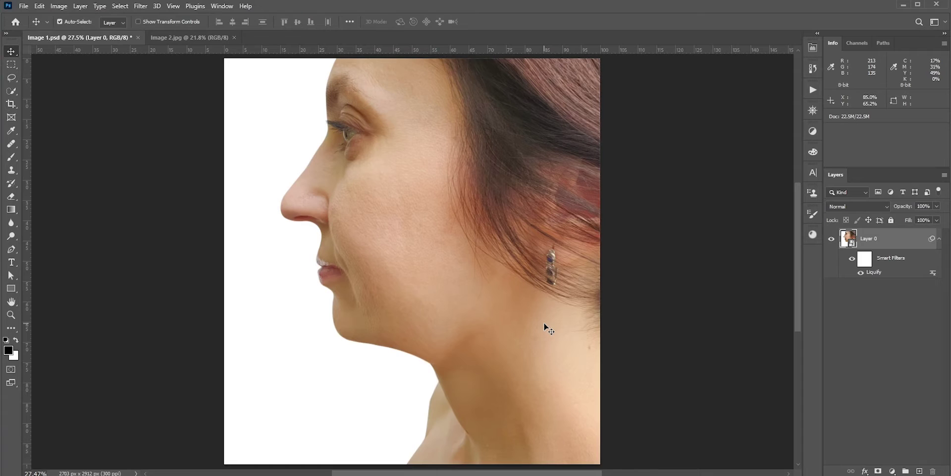
Compare the refined chin contour with the original by hiding and showing the smart filters again
left_click(852, 260)
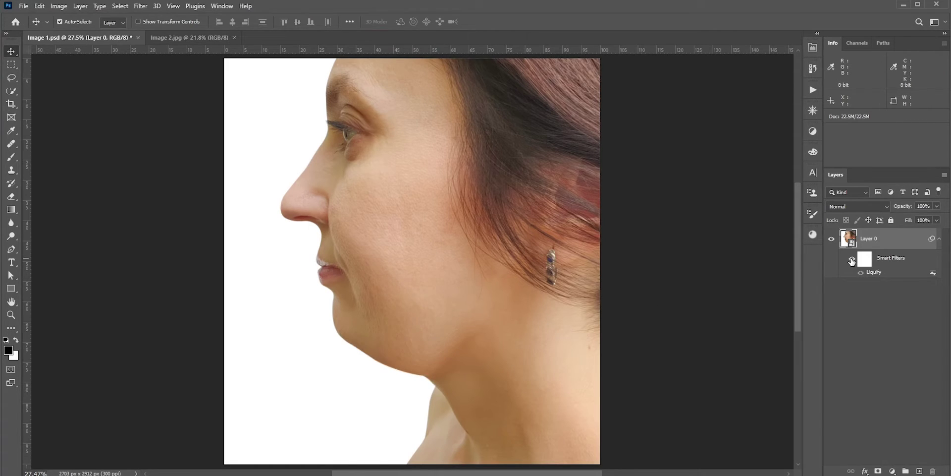
left_click(852, 260)
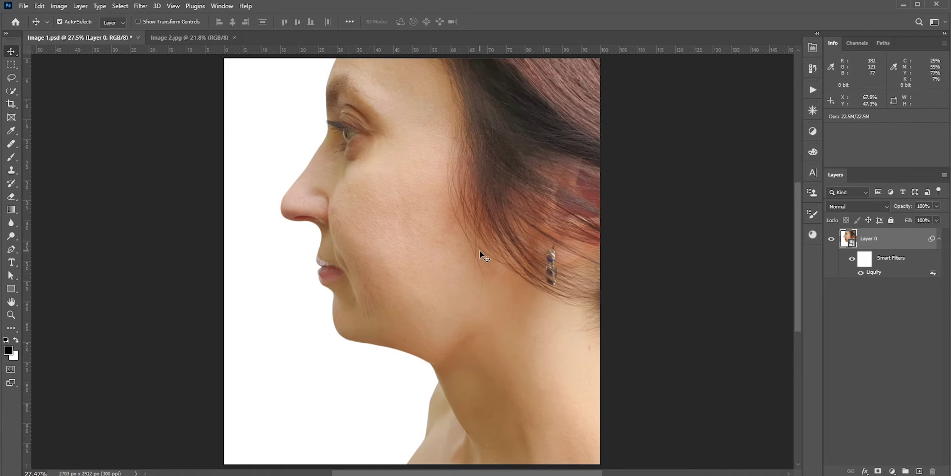
Switch to the Image 2.jpg document, unlock its Background layer and duplicate the layer twice
left_click(194, 35)
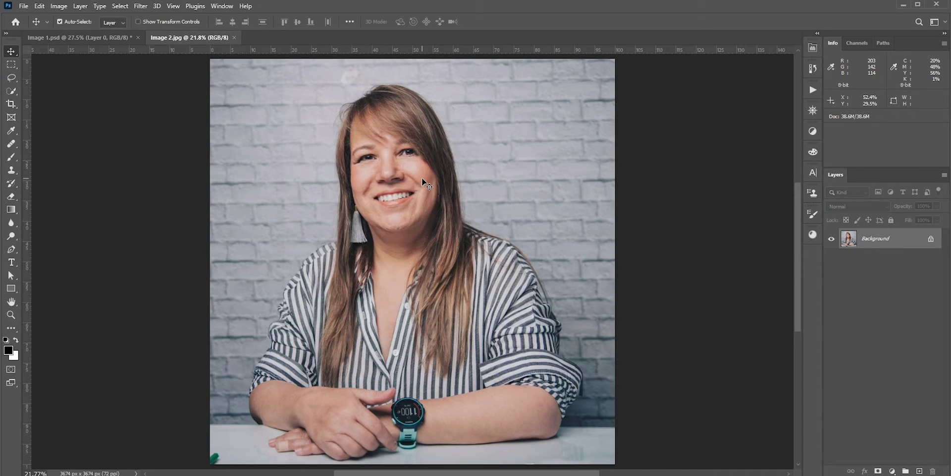
left_click(931, 239)
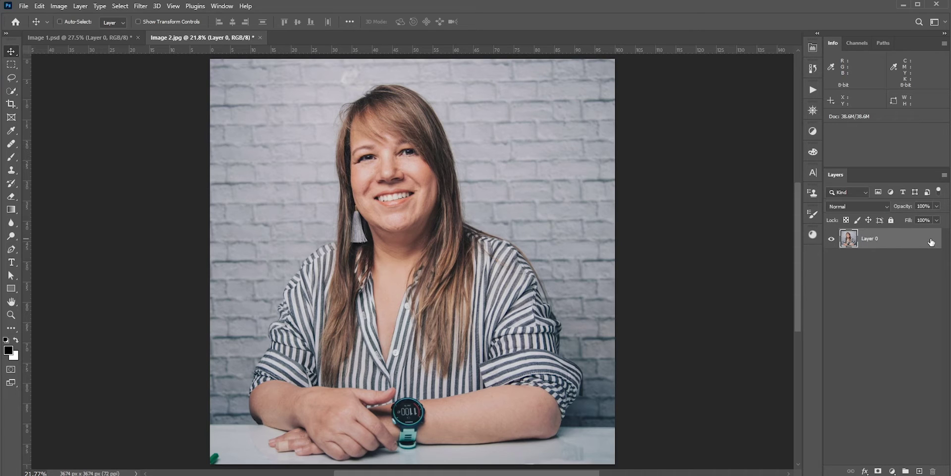
key("ctrl+j")
key("ctrl+j")
Rename the uppermost layer copy as Top and the middle copy as Below
double_click(879, 239)
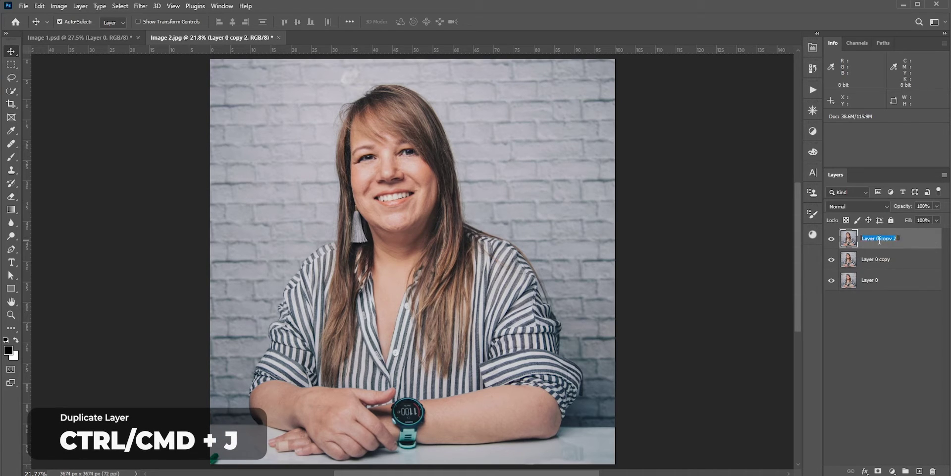
type("Too")
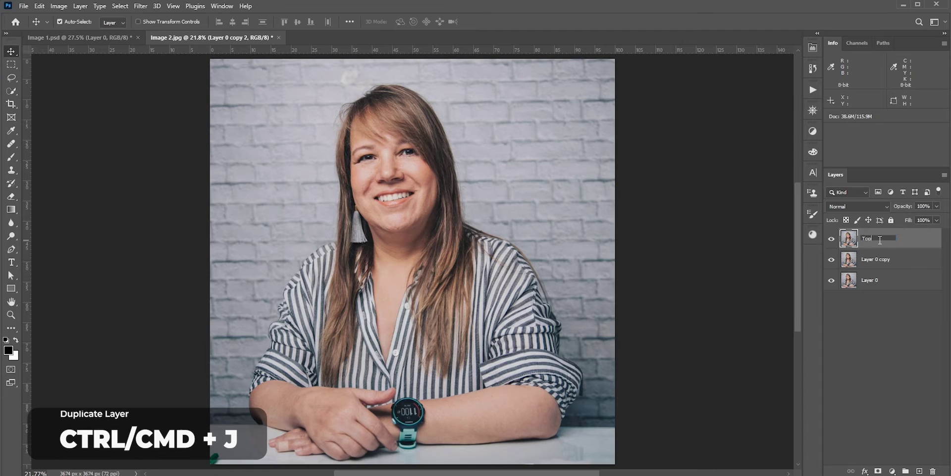
key("Return")
double_click(875, 260)
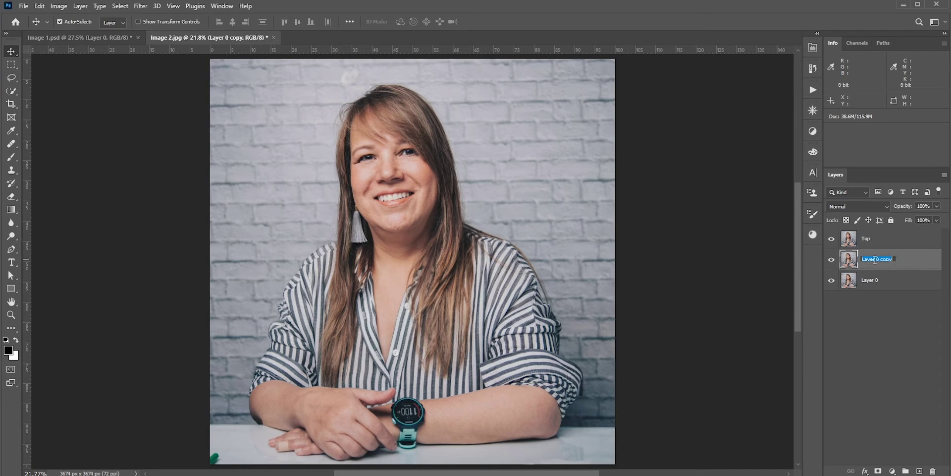
left_click_drag(895, 258, 828, 260)
type("Below")
key("Return")
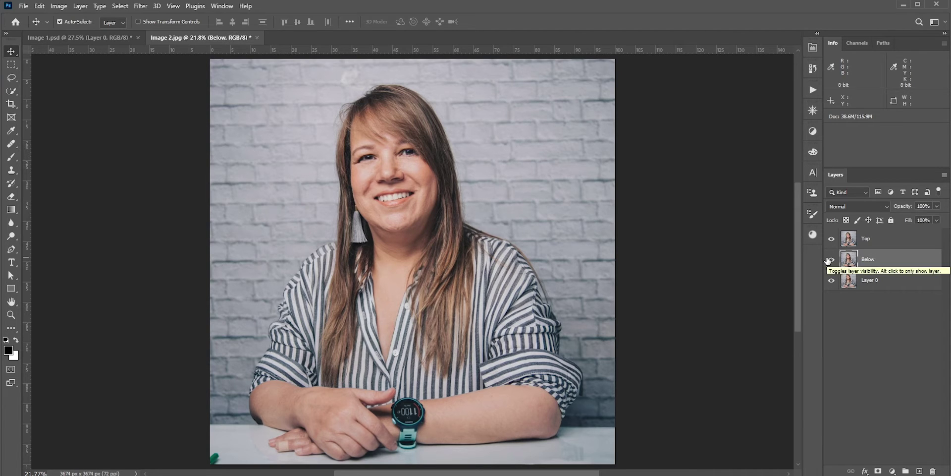
On the Below layer, trace a curved Pen path along the jawline, from one cheek under the chin to the other cheek
left_click(888, 258)
left_click(11, 251)
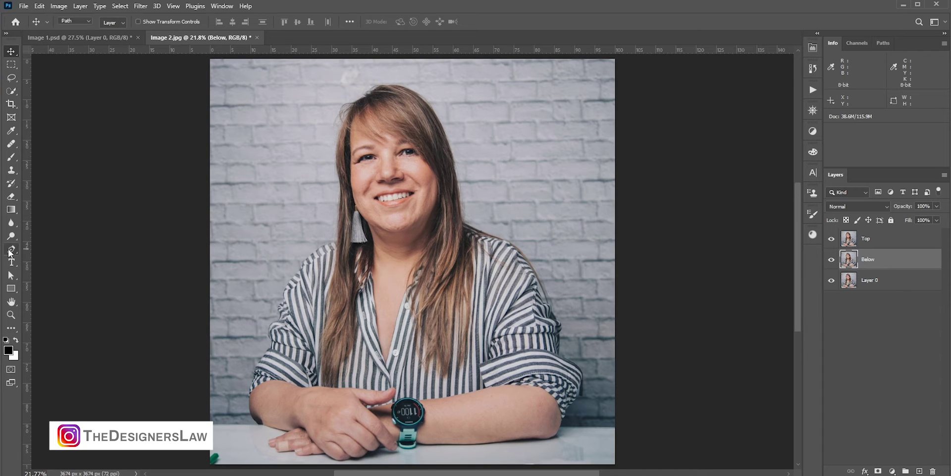
scroll(397, 233, "up", 5)
scroll(396, 233, "up", 5)
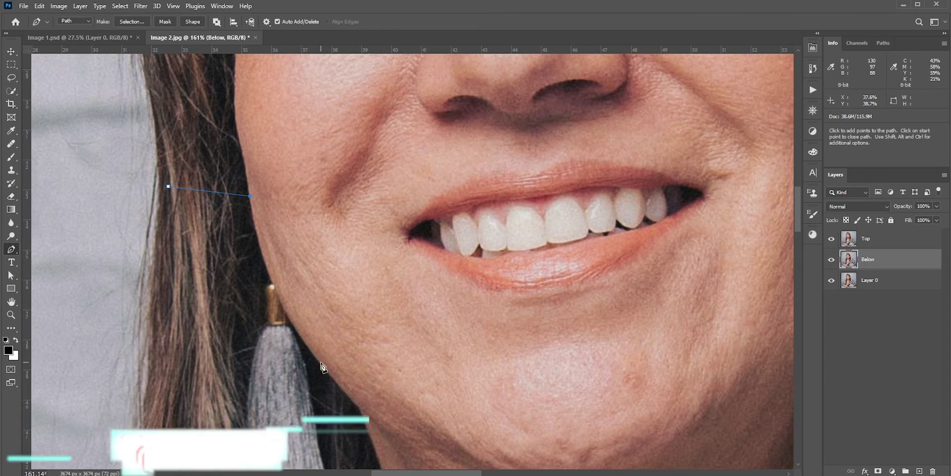
left_click(363, 397)
left_click_drag(362, 396, 374, 321)
left_click_drag(502, 402, 560, 405)
left_click_drag(626, 339, 495, 375)
scroll(531, 327, "down", 3)
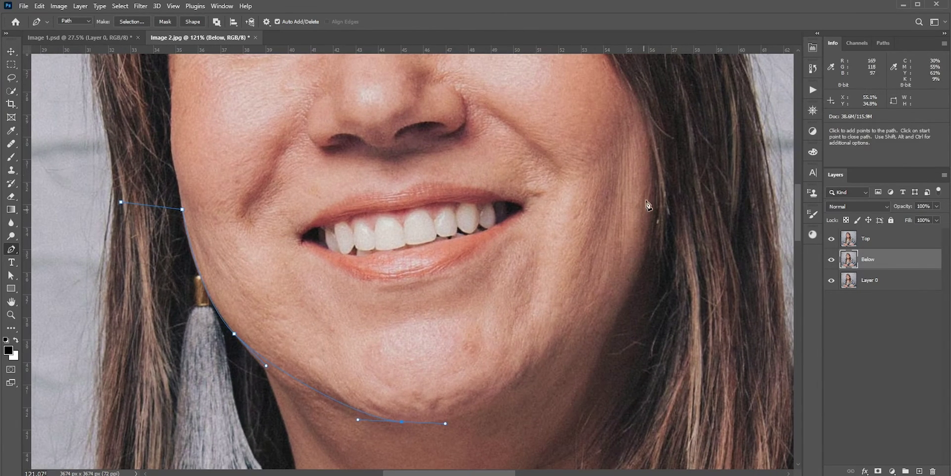
left_click_drag(565, 340, 590, 305)
left_click_drag(540, 375, 501, 416)
left_click_drag(445, 423, 445, 424)
scroll(572, 279, "down", 2)
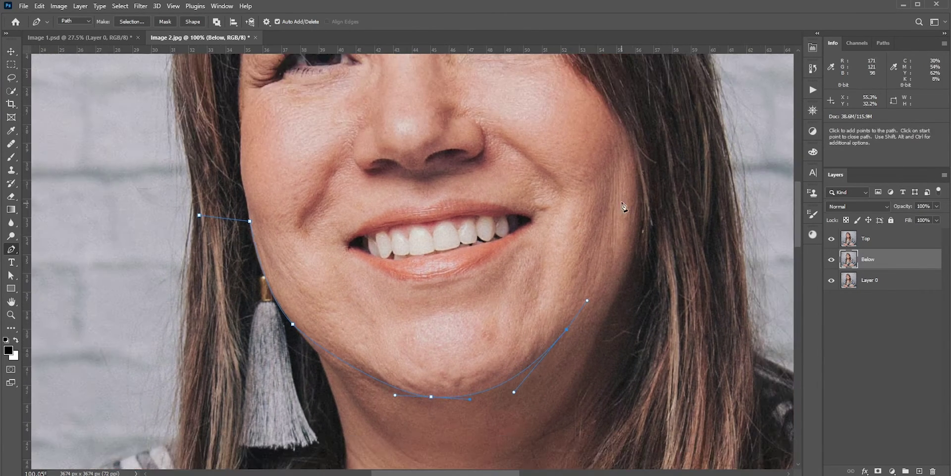
left_click_drag(640, 173, 649, 141)
Close the Pen path with straight segments beyond the canvas so it encloses the face and everything above the jawline
scroll(612, 267, "down", 10)
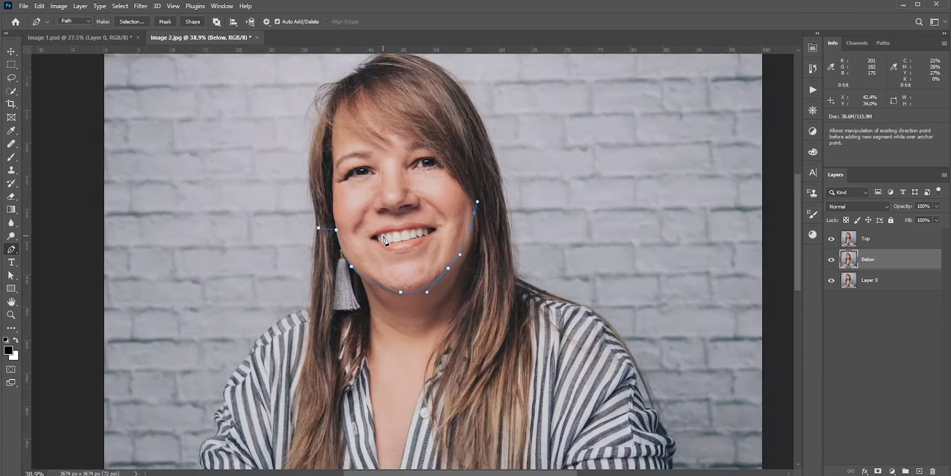
left_click(691, 212)
left_click(678, 70)
left_click(136, 69)
left_click(149, 213)
left_click(351, 231)
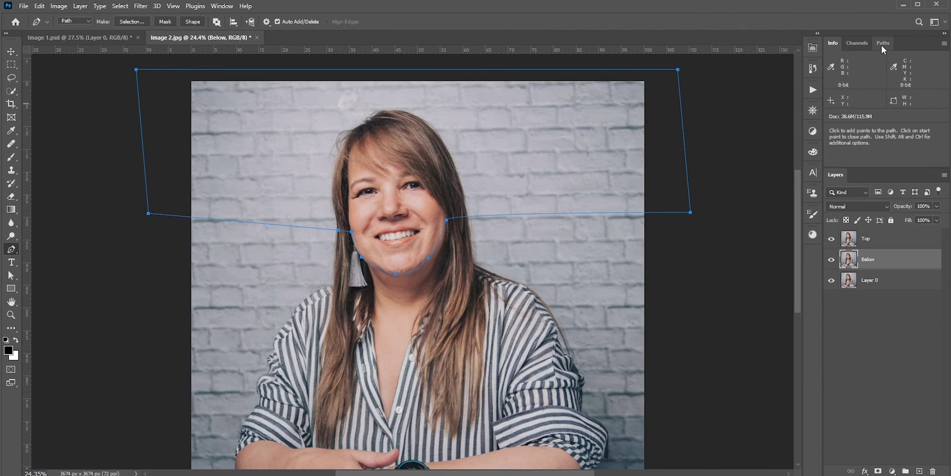
Save the work path as Path 1
left_click(882, 43)
double_click(860, 63)
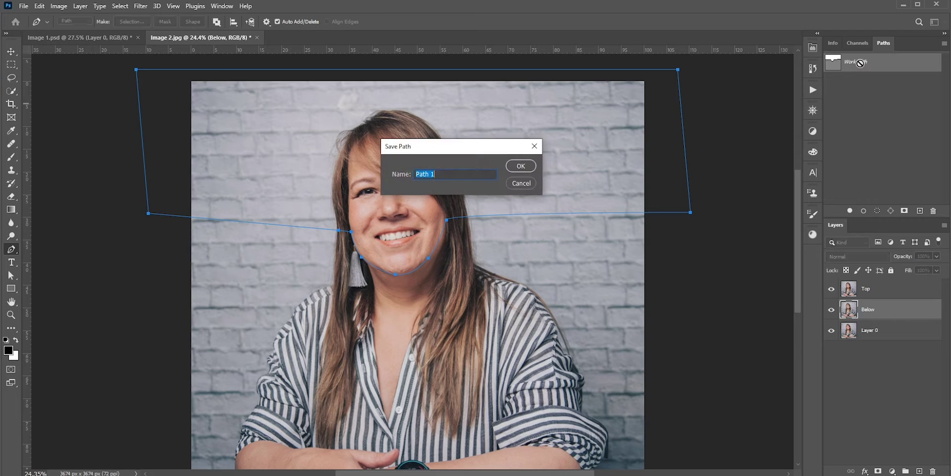
key("Return")
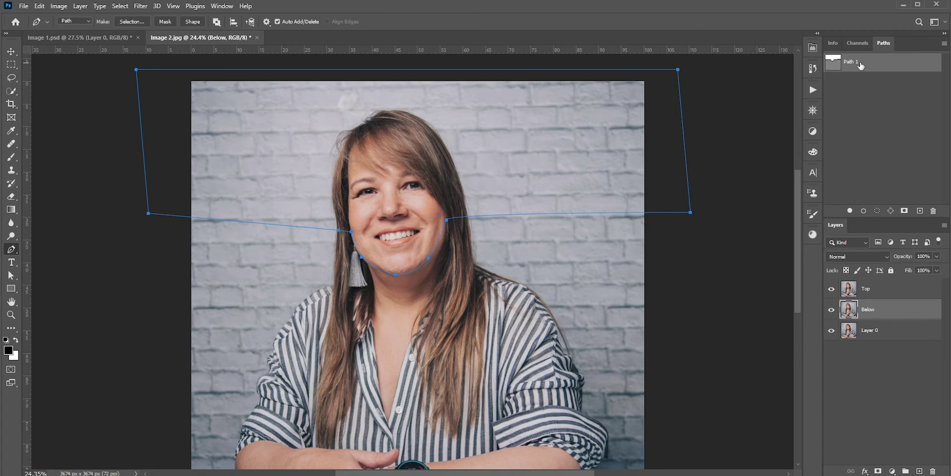
Turn the path into a selection, mask the Top layer with it, and check the masked layer on its own
left_click(886, 290)
right_click(379, 177)
left_click(402, 220)
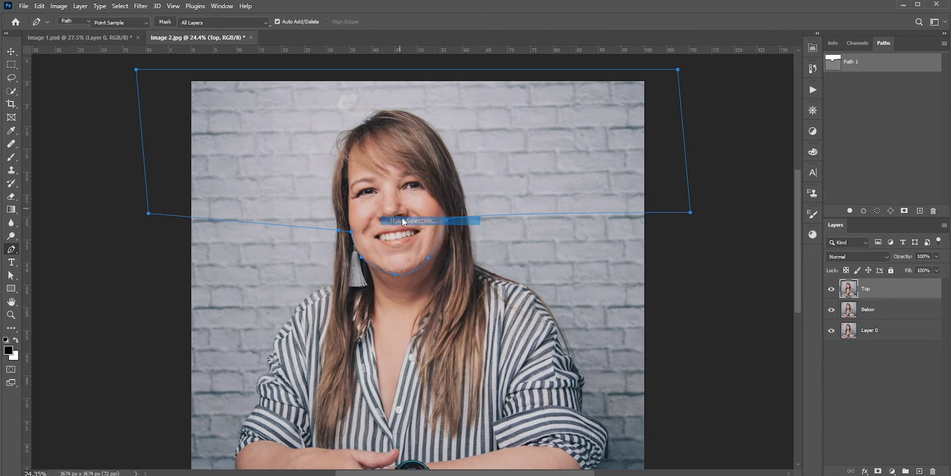
left_click(517, 143)
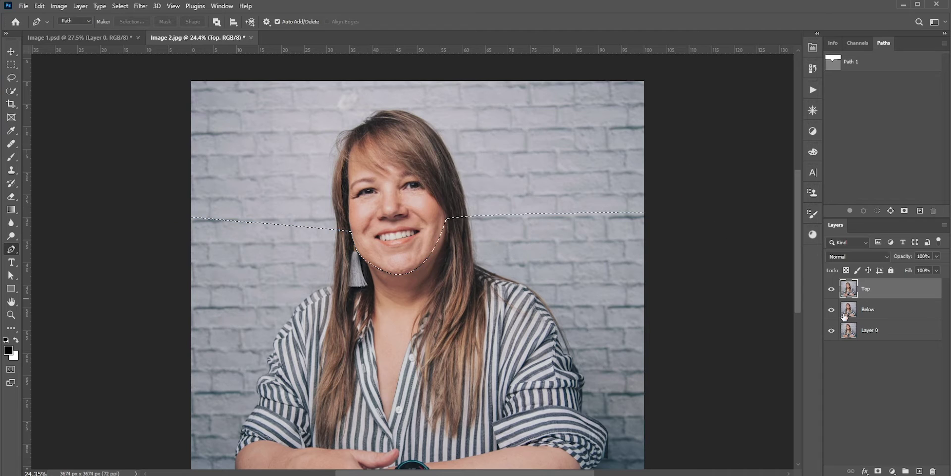
key("p")
left_click(878, 470)
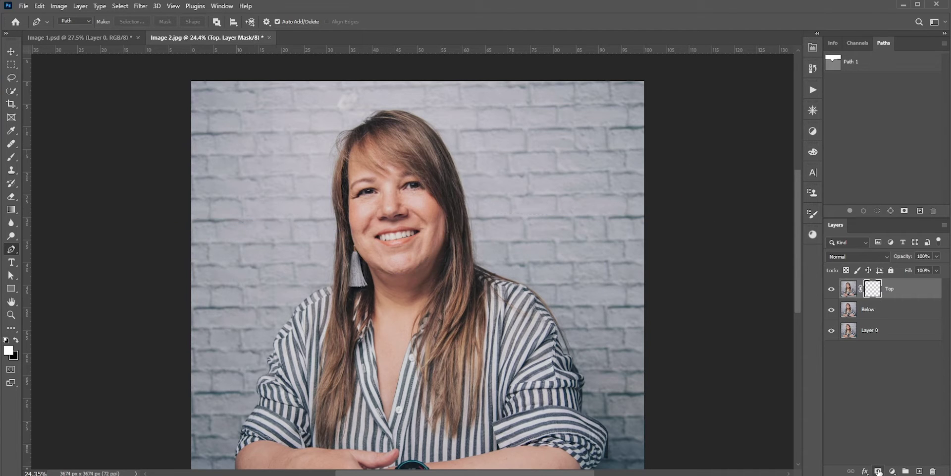
left_click(832, 291, "alt")
left_click(832, 291, "alt")
Convert the Below layer to a smart object
left_click(866, 313)
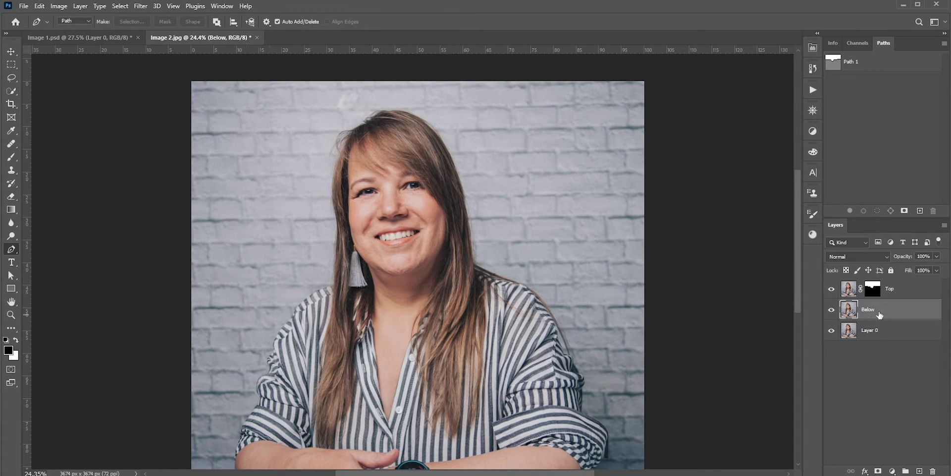
right_click(885, 311)
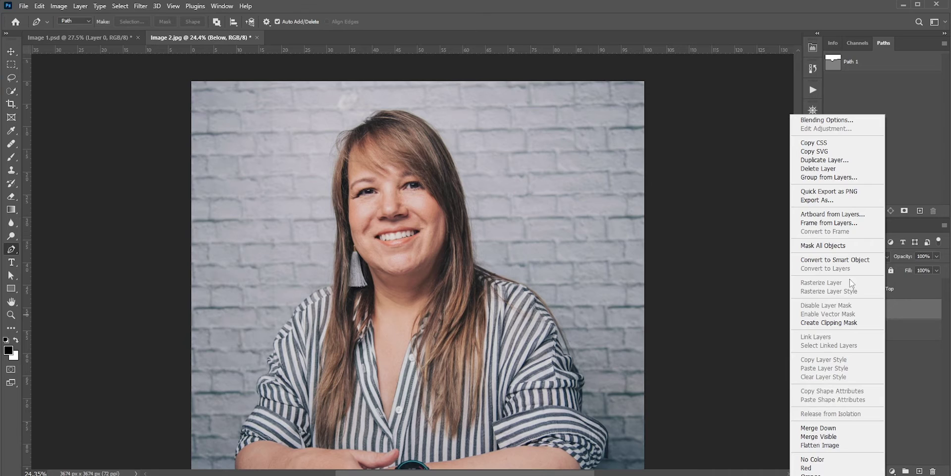
left_click(842, 259)
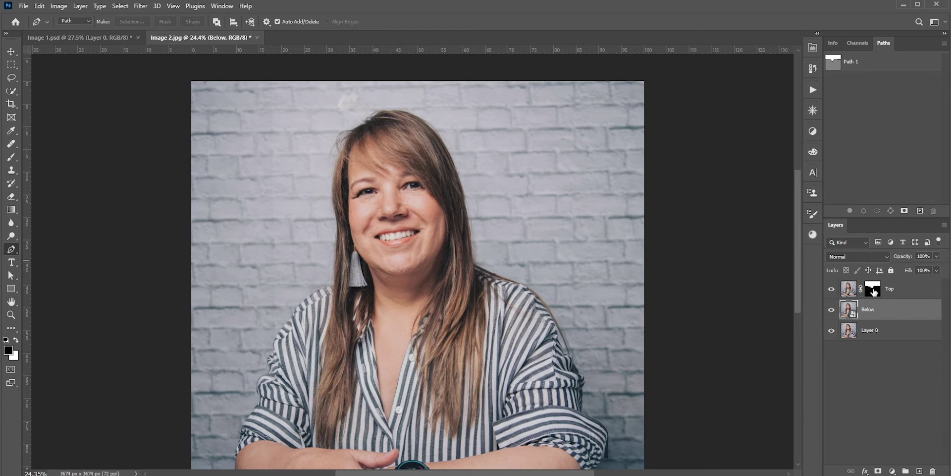
Duplicate the Top layer and apply the layer mask on the duplicate
left_click(913, 290)
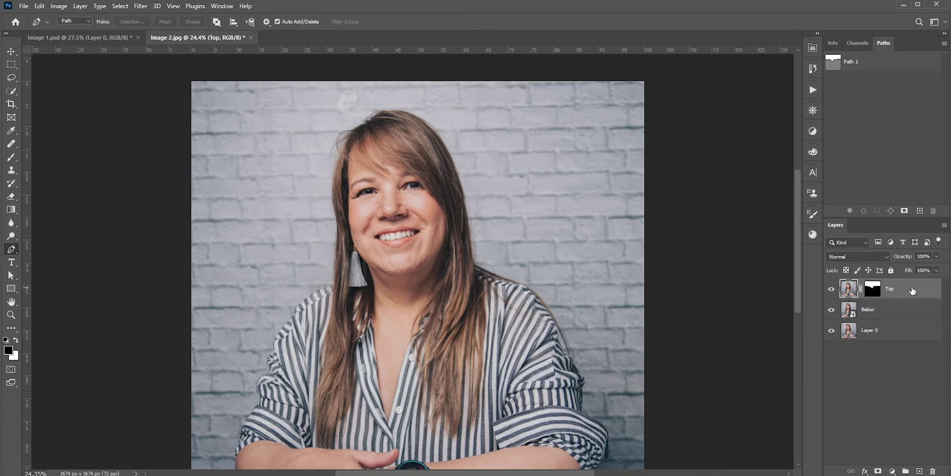
key("ctrl+j")
left_click(873, 290)
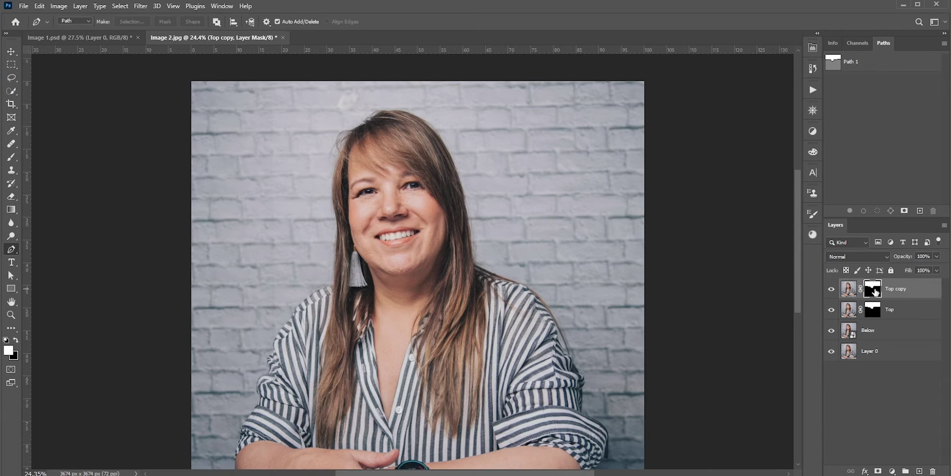
right_click(875, 291)
left_click(876, 316)
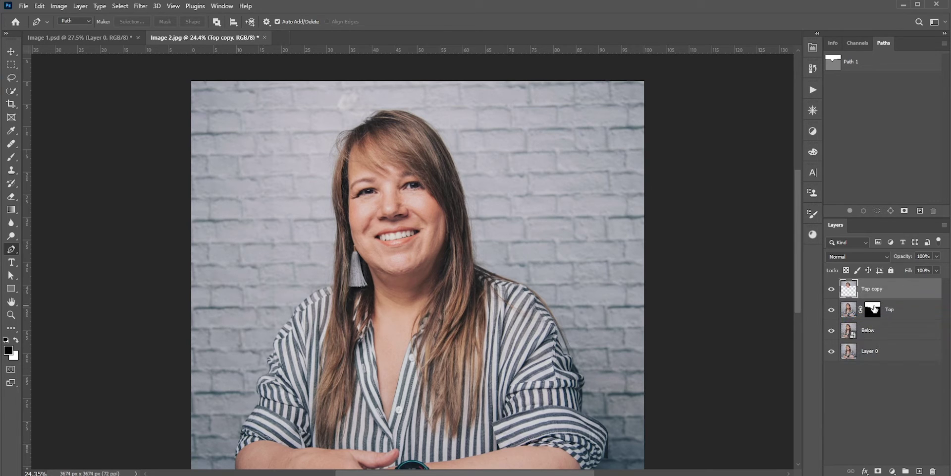
Open the Liquify filter on the Below layer and show the Top copy layer as backdrop in In Front mode
left_click(853, 331)
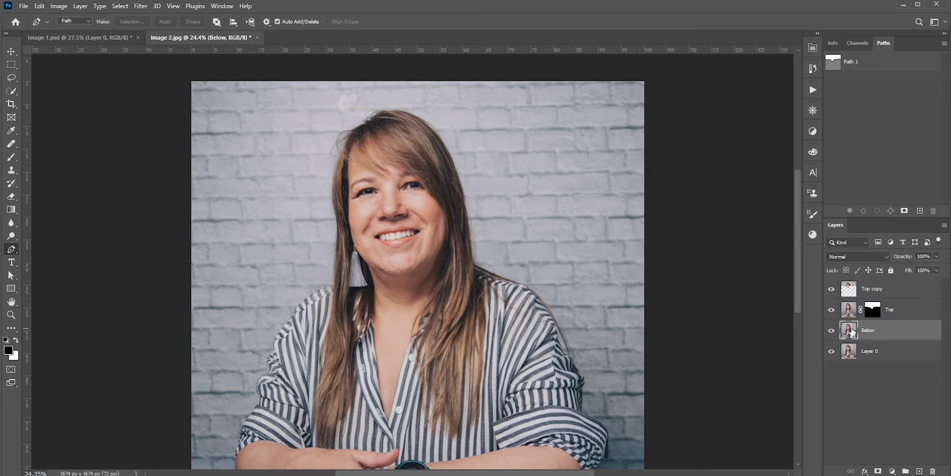
left_click(143, 6)
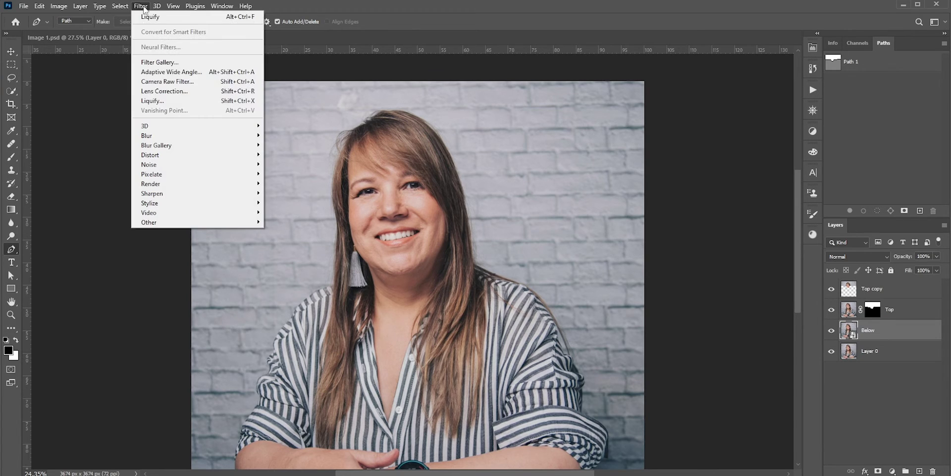
left_click(158, 105)
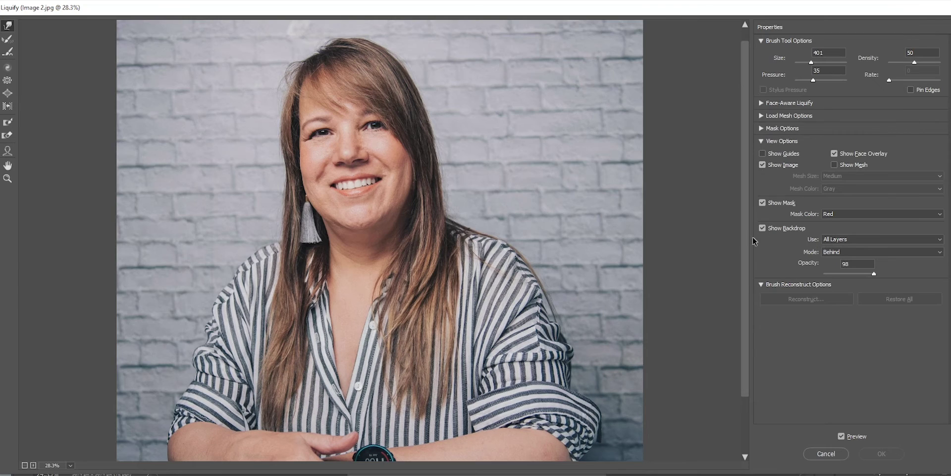
left_click(763, 228)
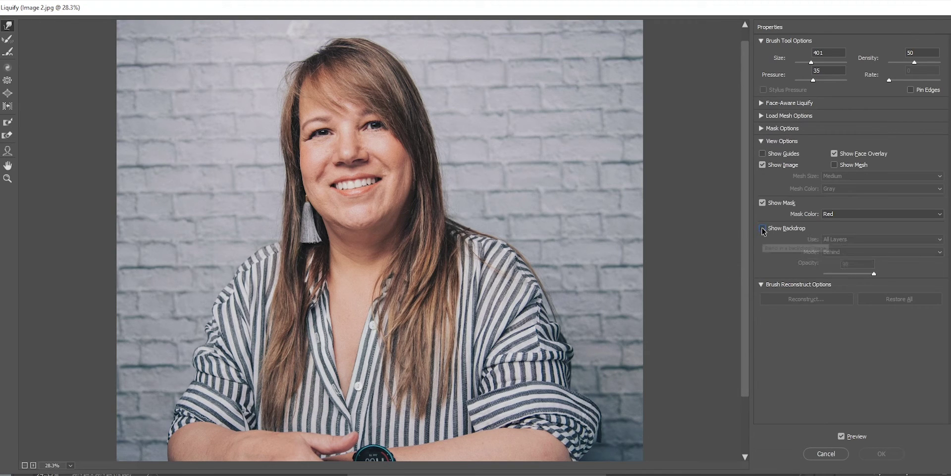
left_click(762, 228)
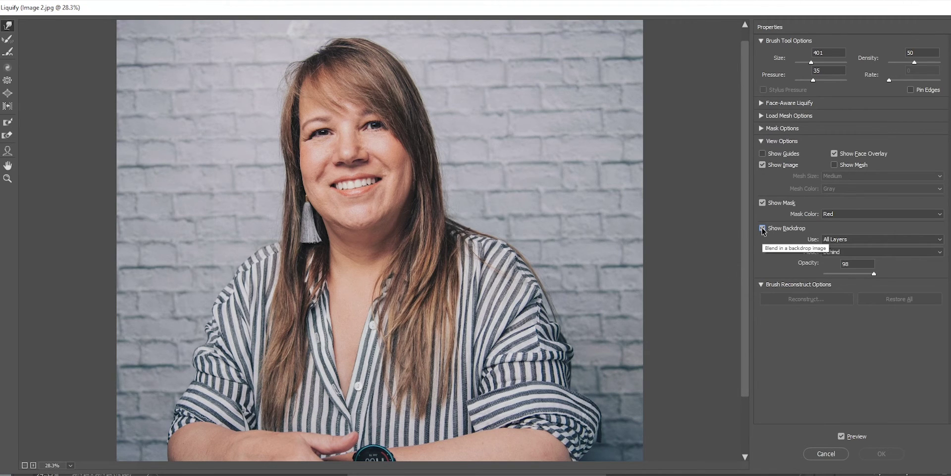
left_click(862, 243)
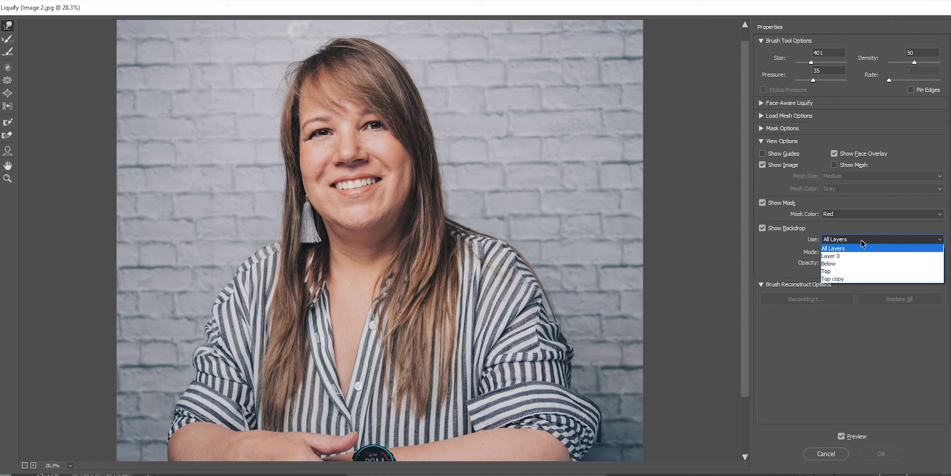
left_click(839, 280)
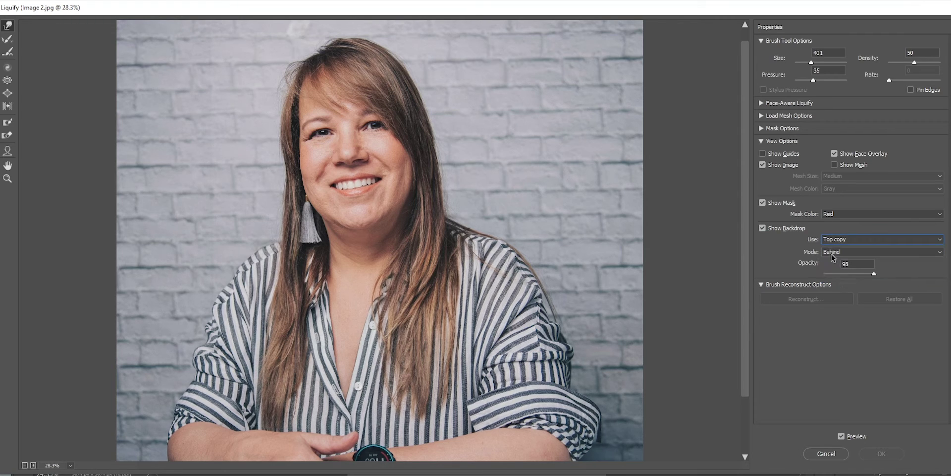
left_click(832, 253)
left_click(833, 260)
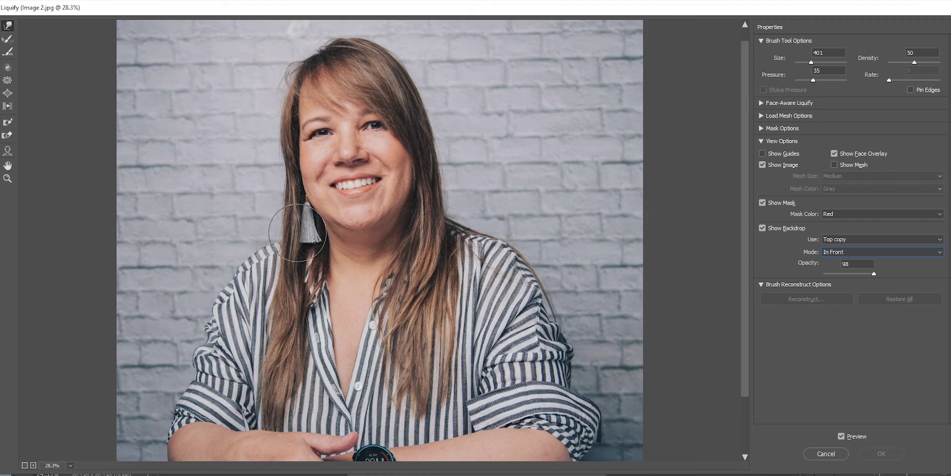
Start pushing in the skin under the jaw with the Forward Warp tool, and freeze the earring with a size 416 mask brush
left_click_drag(321, 229, 349, 228)
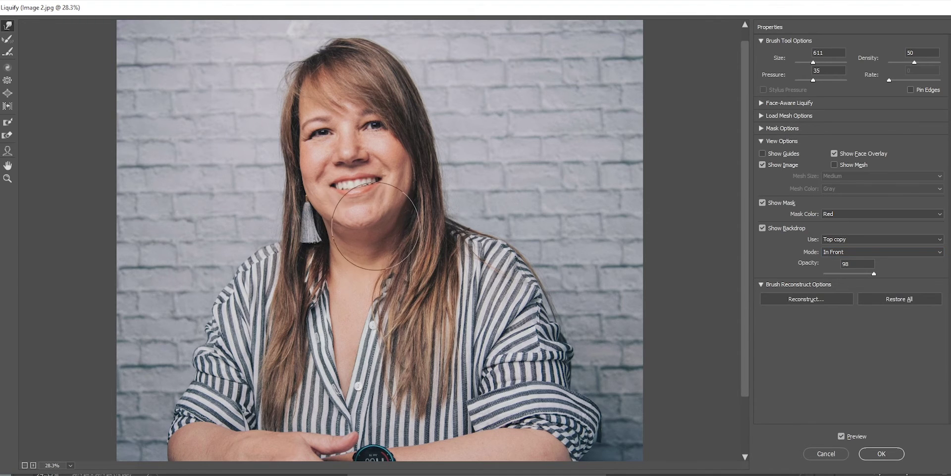
right_click(380, 212, "alt")
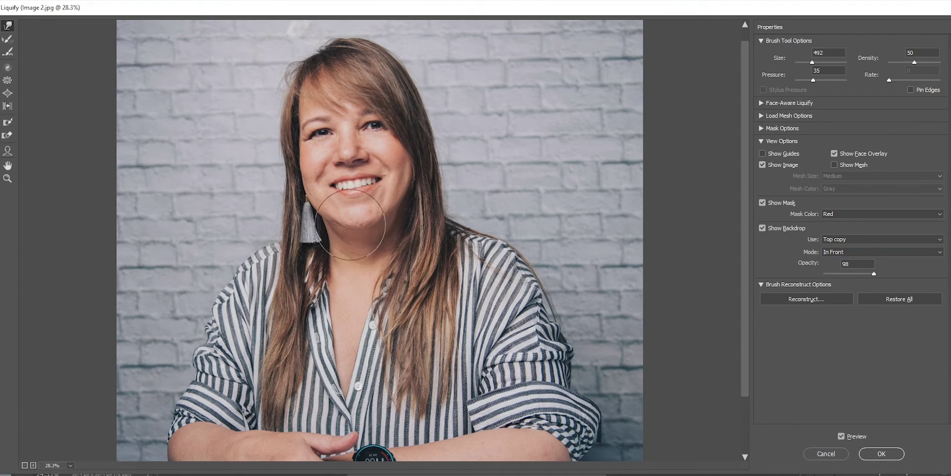
left_click(8, 122)
right_click(298, 213, "alt")
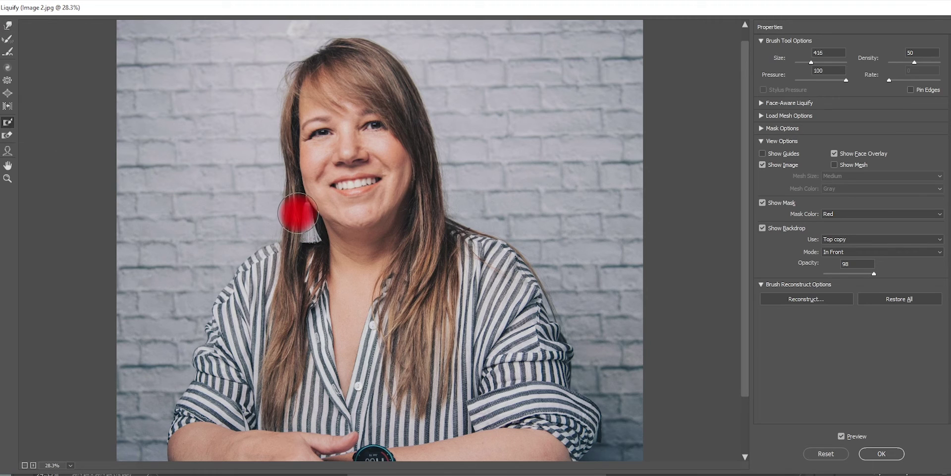
left_click(301, 226)
Push the double chin behind the jawline with a size 443 Forward Warp brush, compare the preview, and apply the Liquify filter
left_click(8, 25)
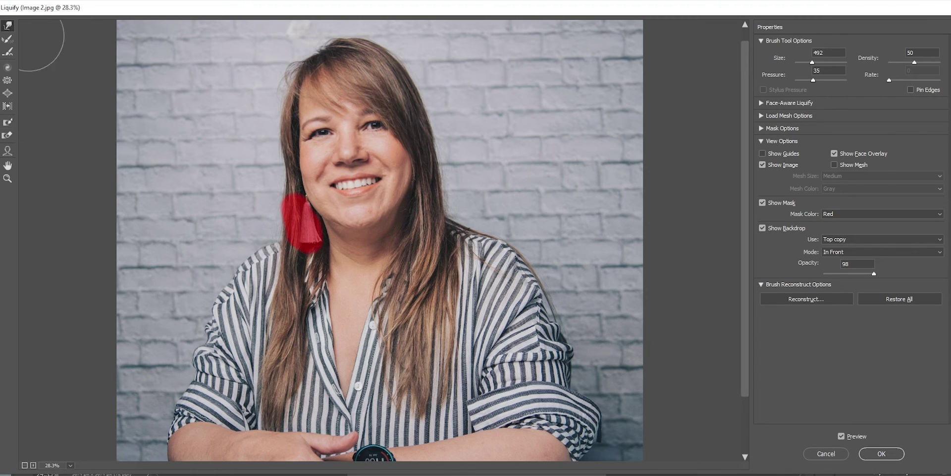
right_click(346, 218, "alt")
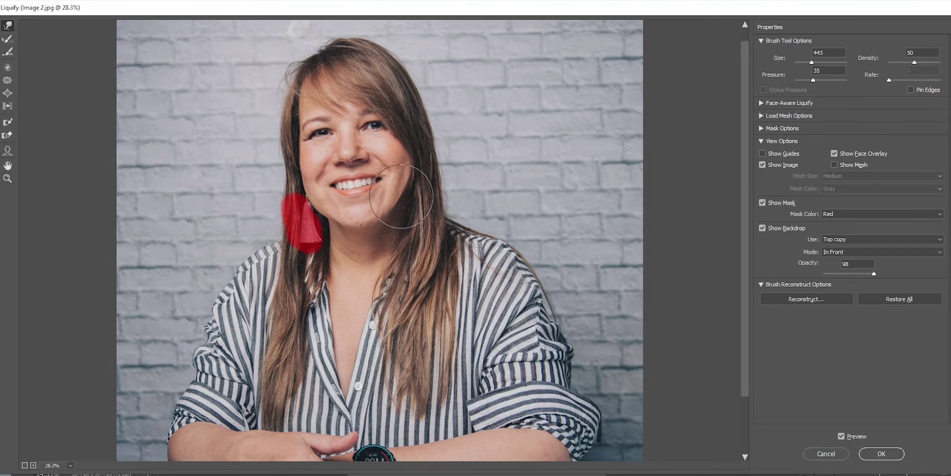
left_click(842, 436)
left_click(842, 436)
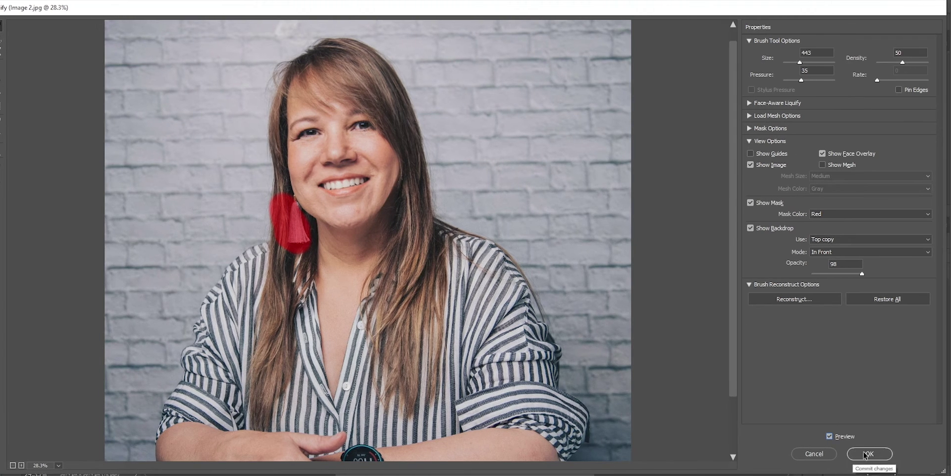
left_click(866, 454)
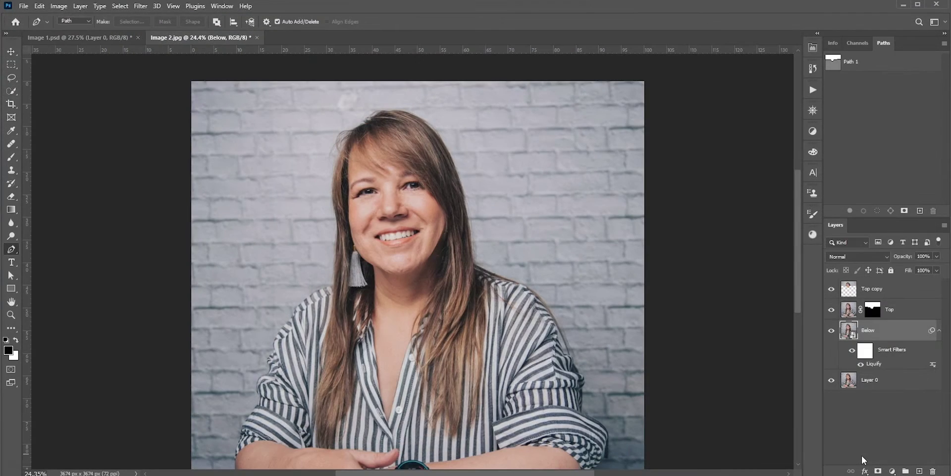
Delete the Top copy layer
scroll(403, 275, "up", 4)
scroll(509, 315, "up", 2)
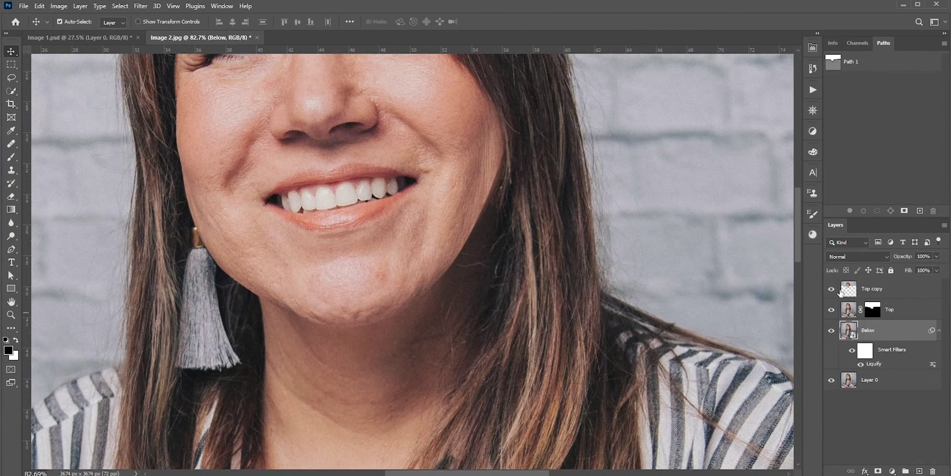
left_click(841, 291)
key("Delete")
View the Top layer's mask on its own, return to the image, and set the mask's feather to 1.2 px
left_click(869, 292)
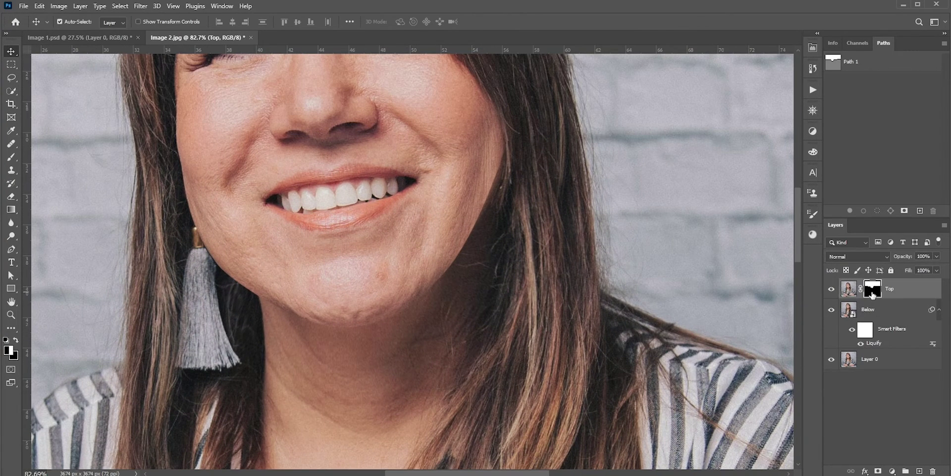
left_click(872, 291, "alt")
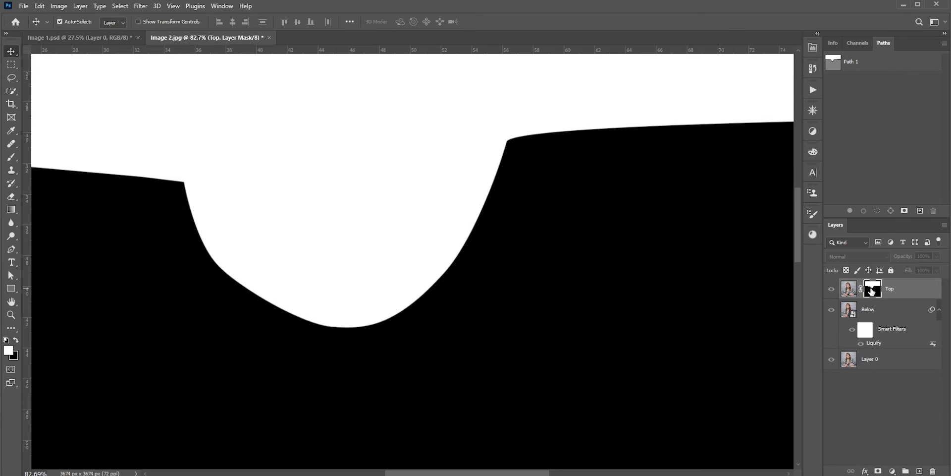
left_click(872, 291, "alt")
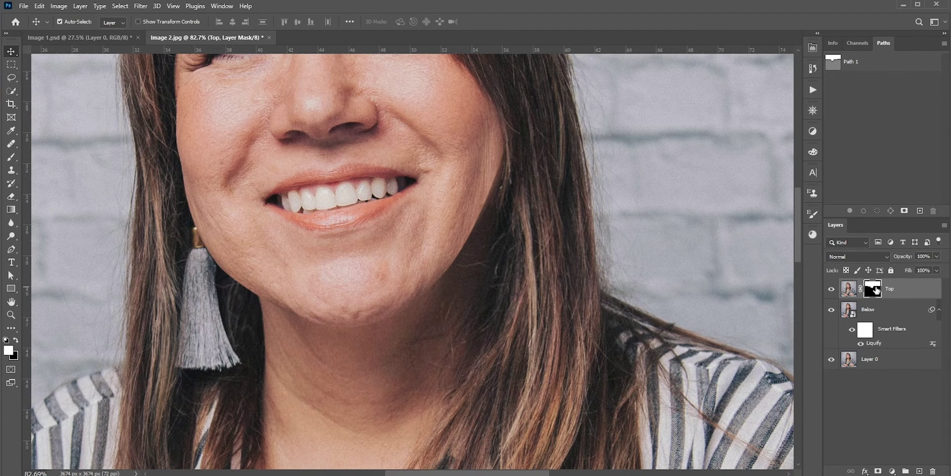
double_click(876, 290)
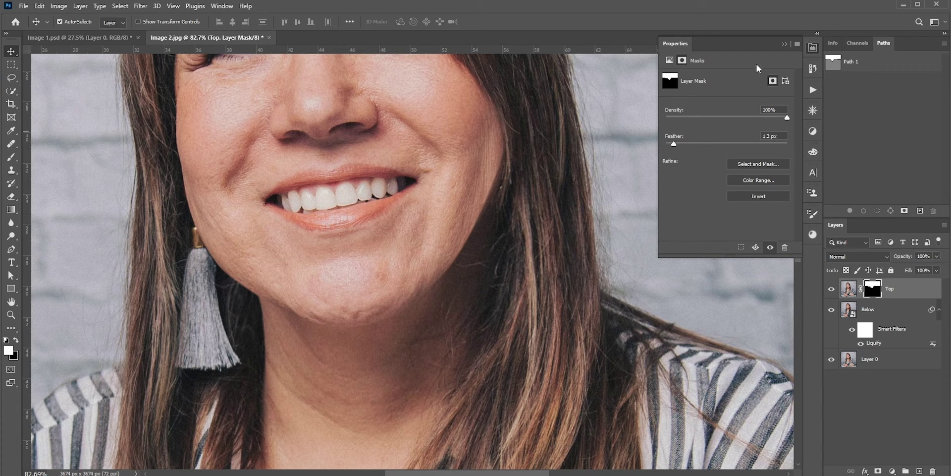
left_click(785, 44)
scroll(429, 269, "down", 8)
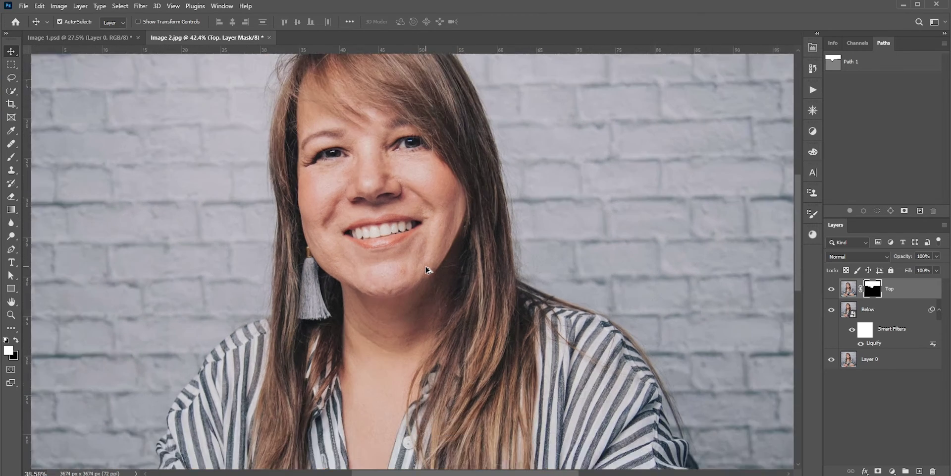
scroll(426, 269, "down", 1)
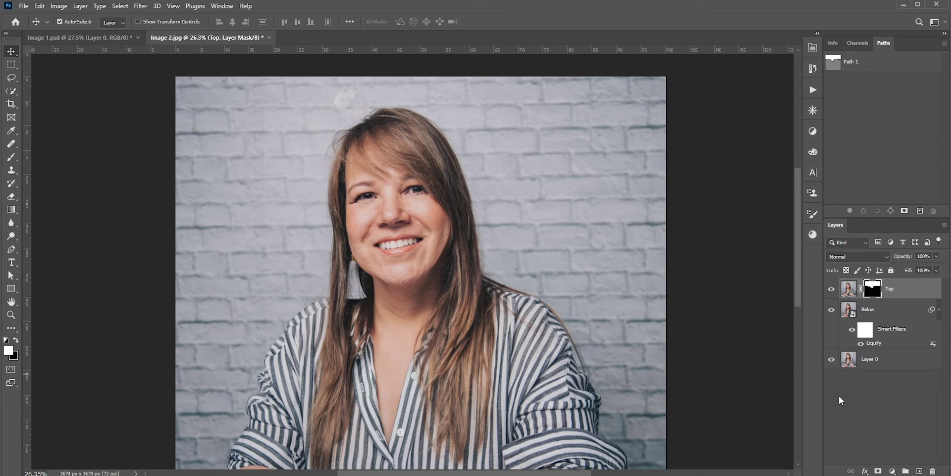
Stamp all visible layers onto a new layer above Top and convert it to a smart object
left_click(919, 470)
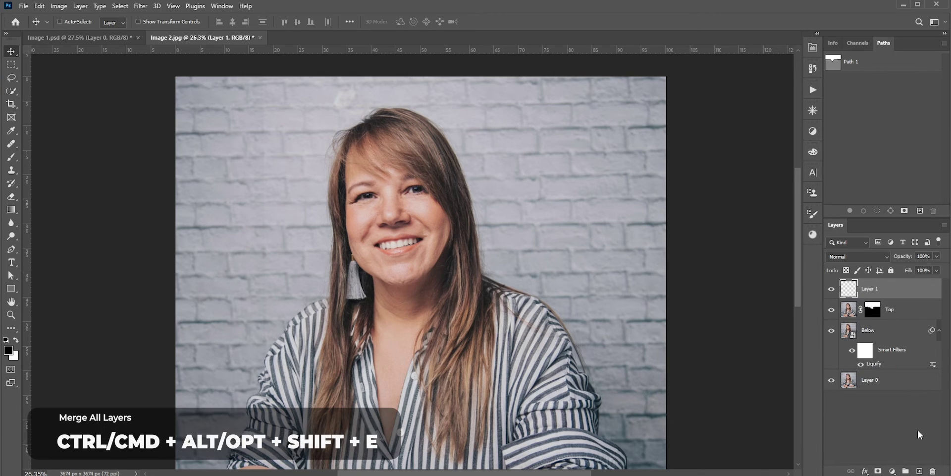
key("ctrl+alt+shift+e")
right_click(904, 290)
left_click(853, 259)
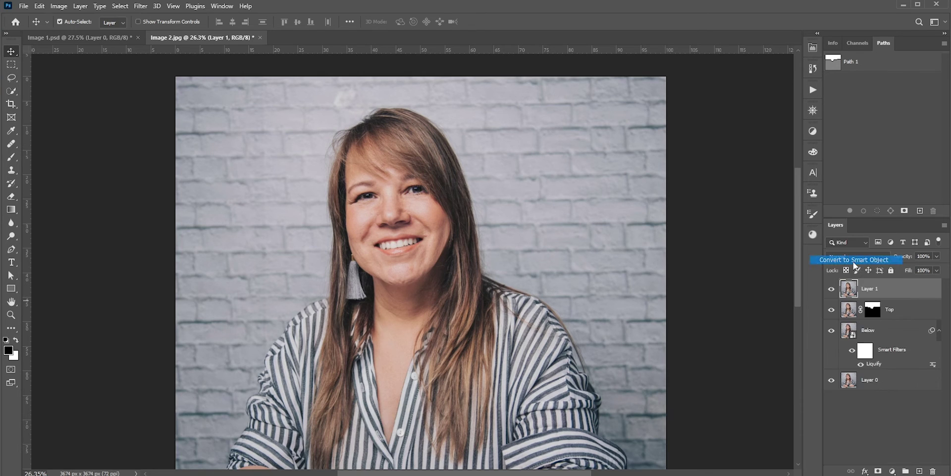
Open Liquify on the merged smart object and slim the cheeks and jaw with the Forward Warp tool, reducing the brush size to 370
left_click(141, 6)
left_click(155, 101)
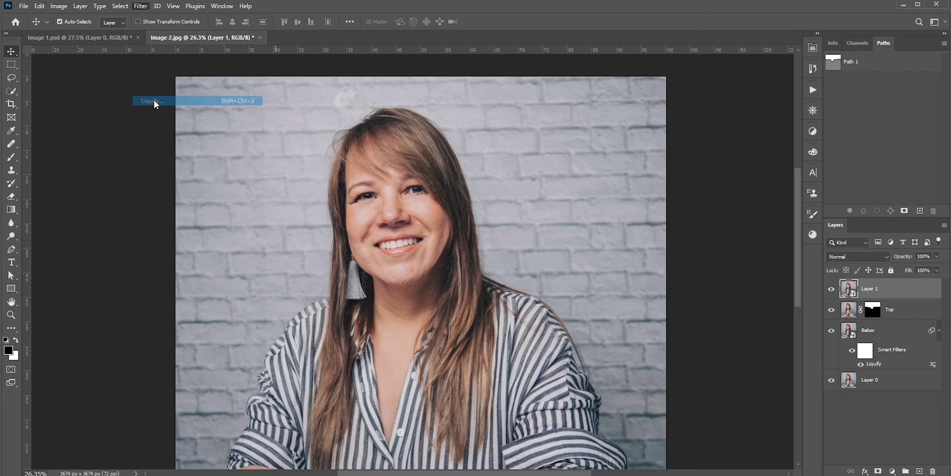
scroll(357, 188, "up", 3)
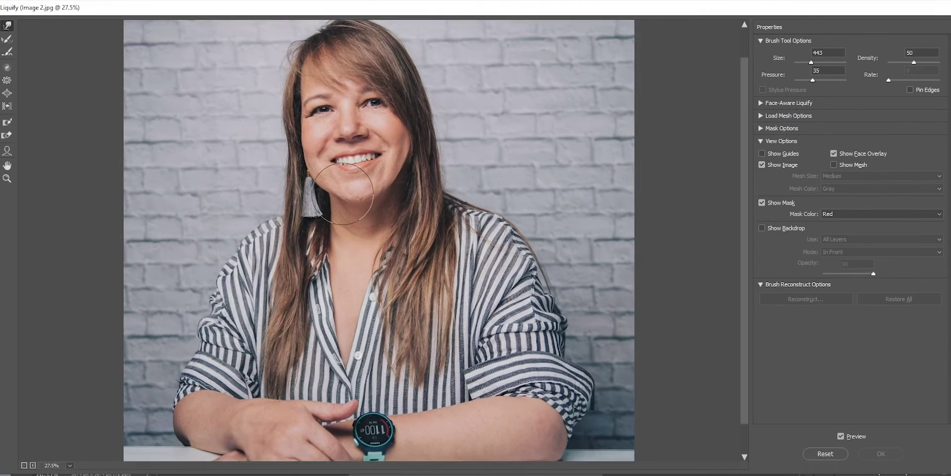
mouse_move(365, 169)
left_mouse_down()
mouse_move(357, 204)
mouse_move(312, 207)
left_mouse_up()
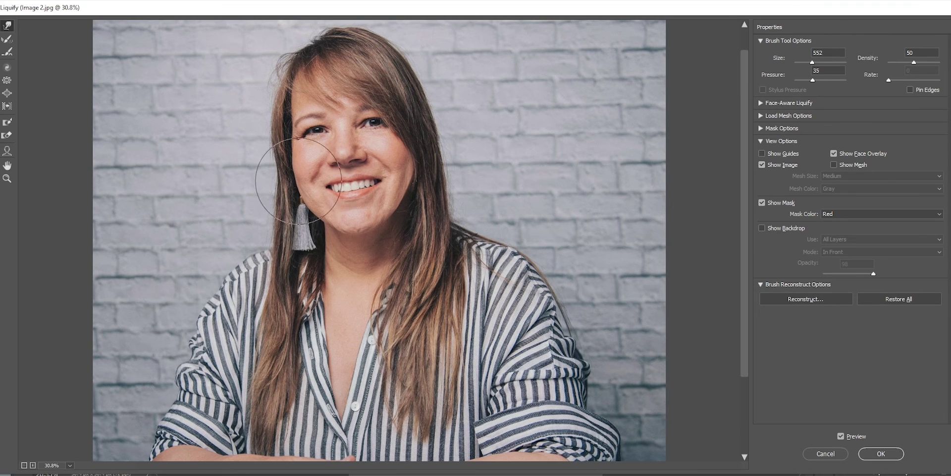
key("[")
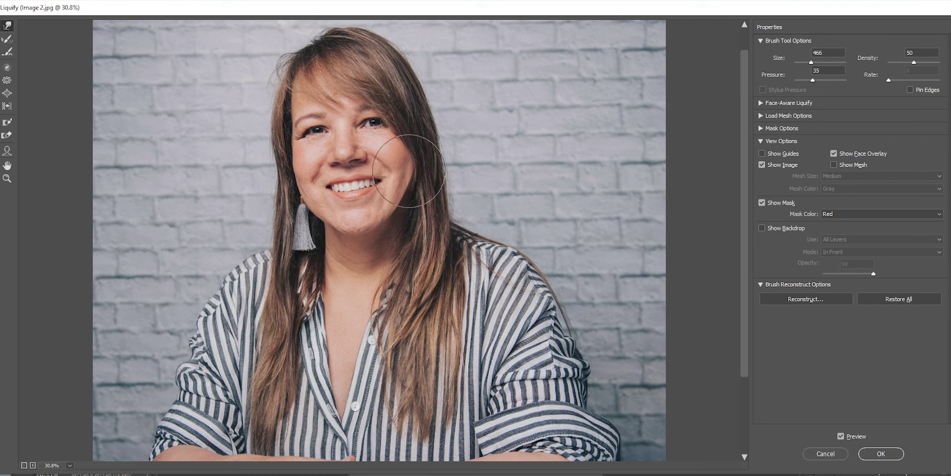
left_click_drag(297, 170, 306, 161)
key("bracketleft")
left_click_drag(309, 197, 307, 221)
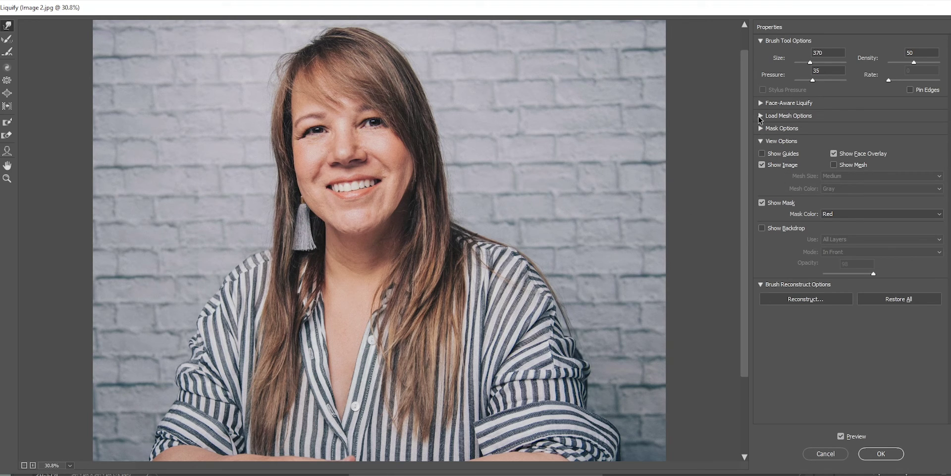
Set the Face-Aware Face Width to -25 and Jawline to -13, try the on-image face handles, and apply Liquify
left_click(761, 103)
left_click(769, 169)
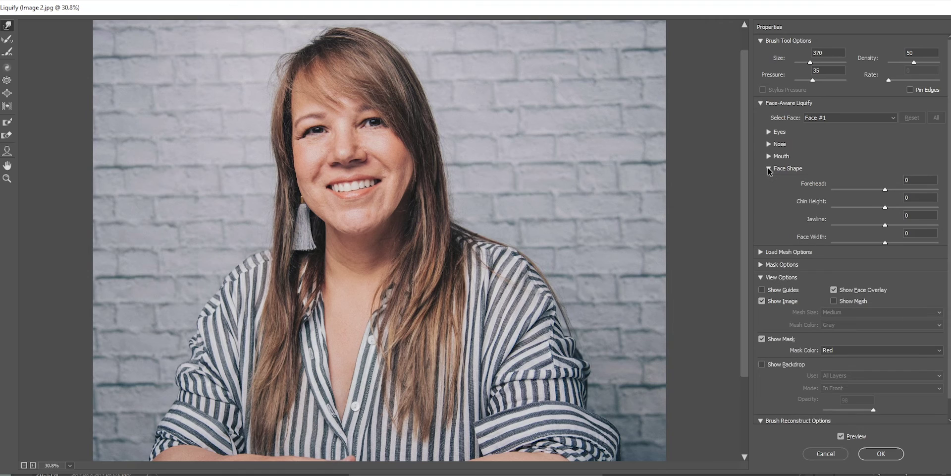
left_click_drag(885, 244, 878, 225)
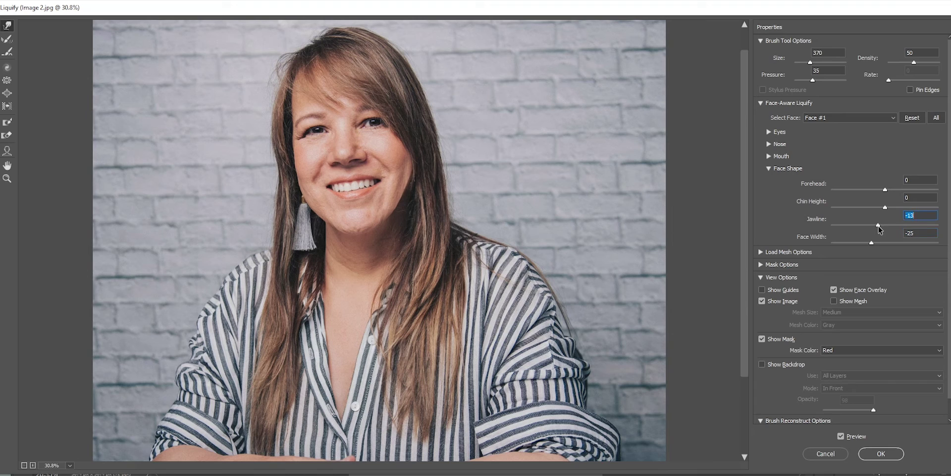
left_click(3, 155)
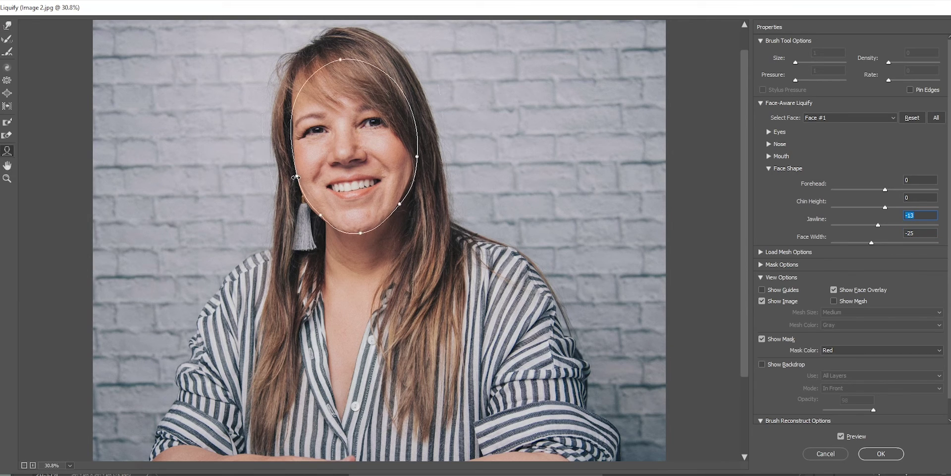
left_click_drag(296, 178, 298, 178)
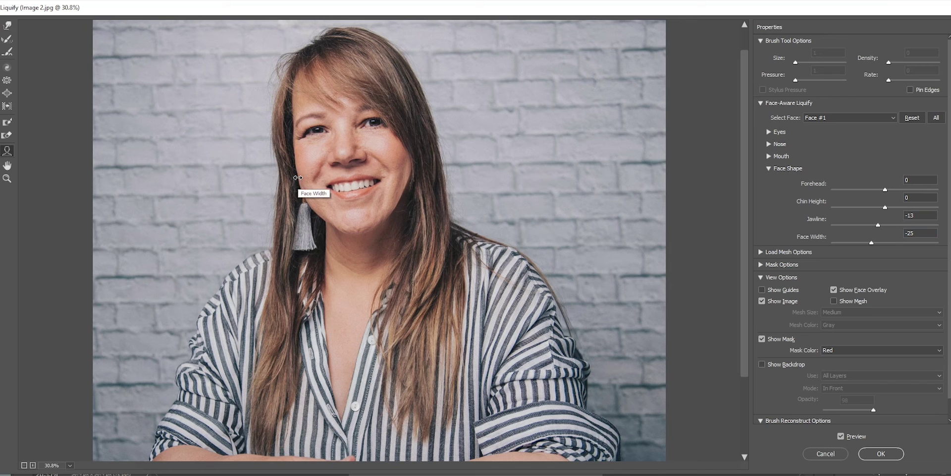
left_click(883, 454)
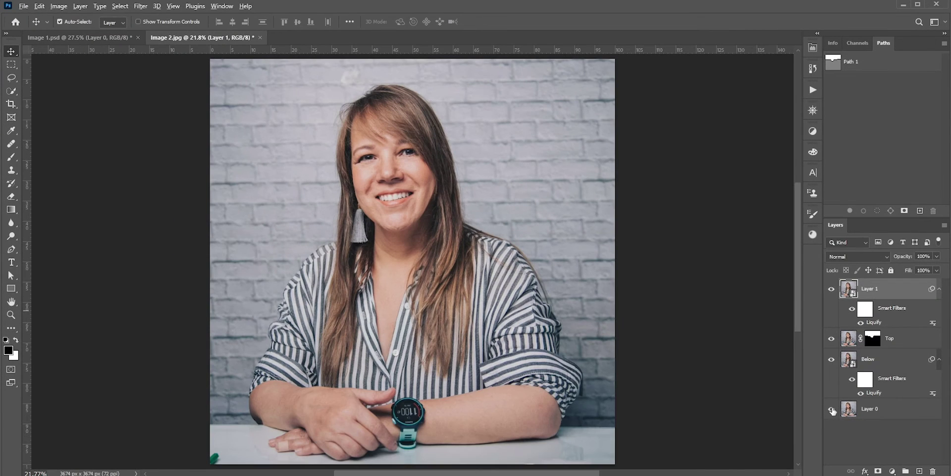
Compare the original Layer 0 alone with the full retouched layer stack
left_click(832, 409, "alt")
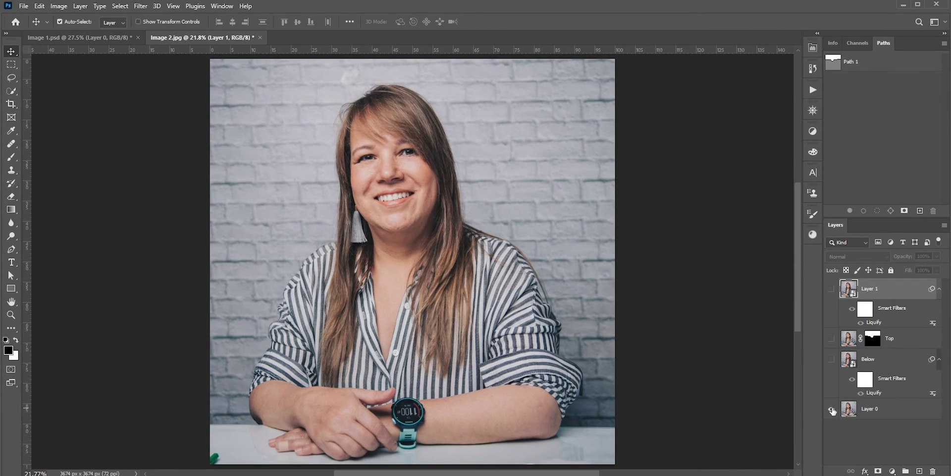
left_click(831, 408, "alt")
left_click(832, 409, "alt")
left_click(832, 409, "alt")
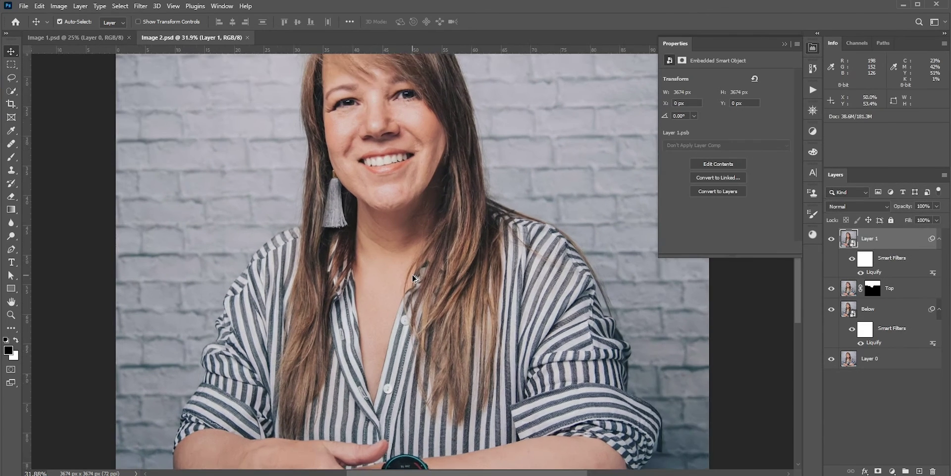
Add a new empty layer above Layer 1 and choose the Healing Brush tool for retouching the neck
scroll(418, 281, "up", 2)
left_click_drag(426, 307, 425, 324)
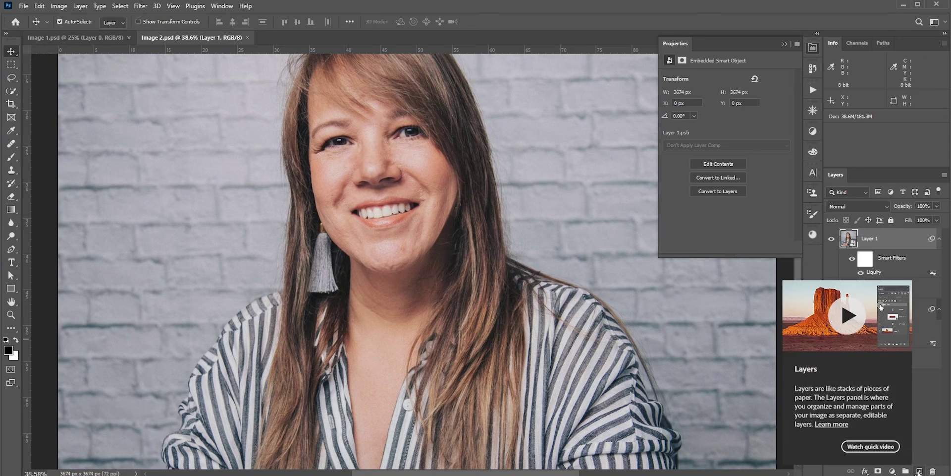
left_click(919, 471)
left_click(11, 144)
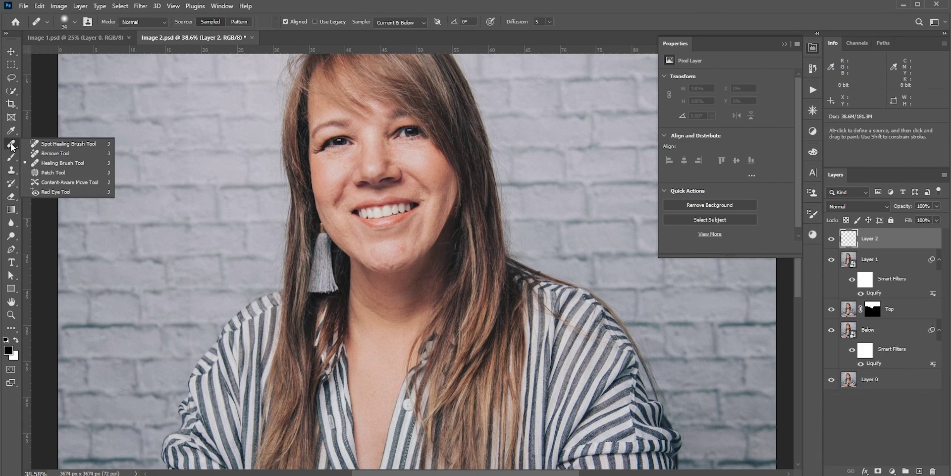
left_click(67, 163)
Heal the neck creases and shadows below the chin on Layer 2, sampling clean nearby skin with a small Healing Brush
scroll(360, 312, "up", 3)
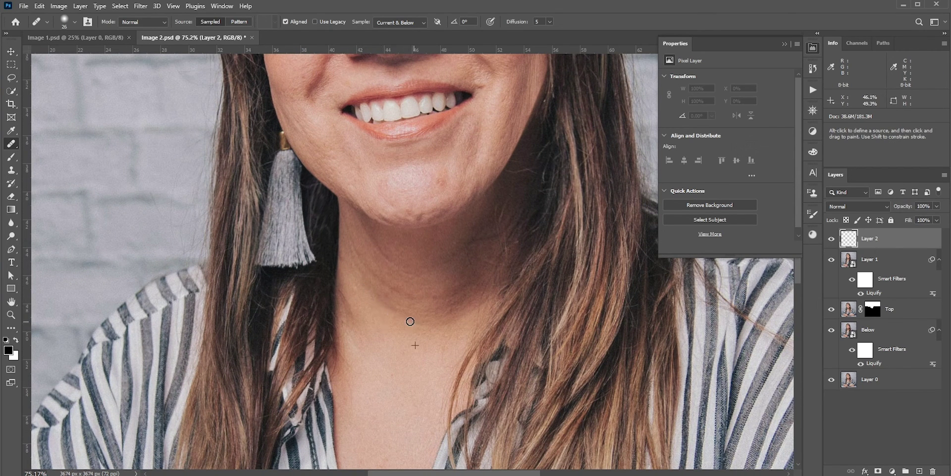
left_click_drag(370, 289, 347, 295)
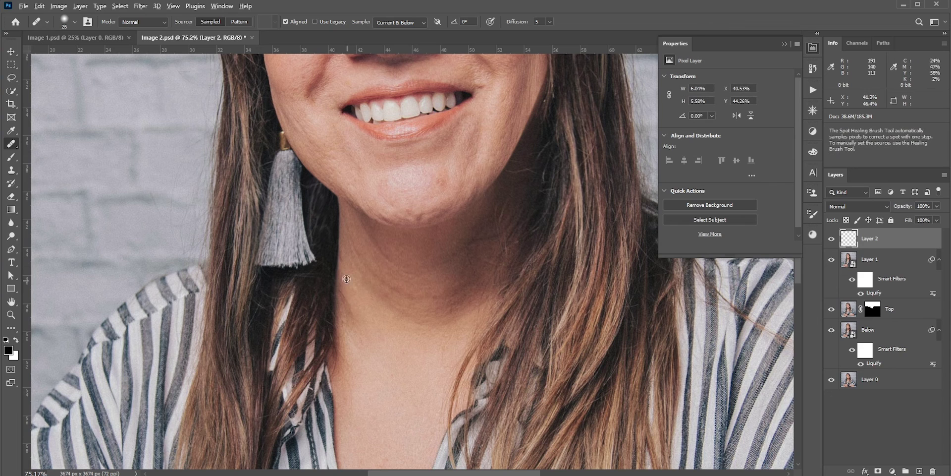
scroll(342, 261, "up", 1)
left_click(338, 256)
left_click(393, 312, "alt")
left_click(461, 312)
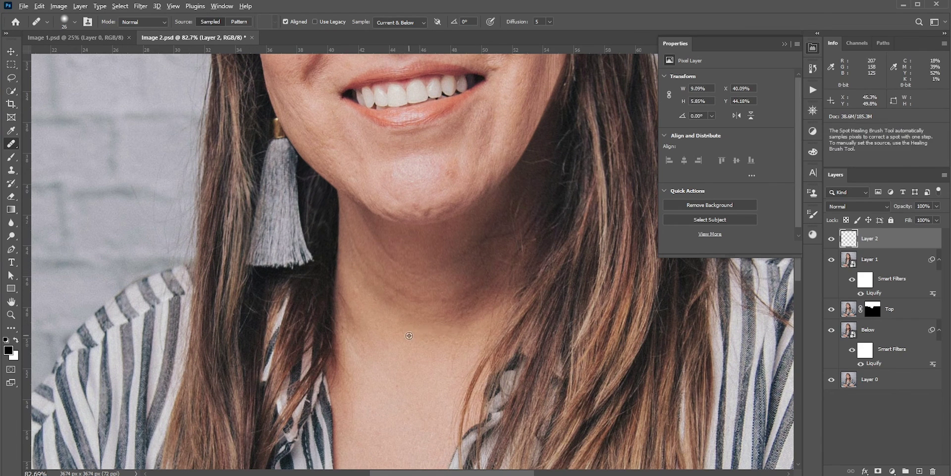
left_click(439, 349, "alt")
left_click(474, 319)
left_click(377, 308, "alt")
left_click(363, 276)
left_click(371, 312, "alt")
left_click(353, 267)
left_click(360, 293, "alt")
left_click(346, 216)
key("[")
left_click(371, 260, "alt")
left_click(394, 288)
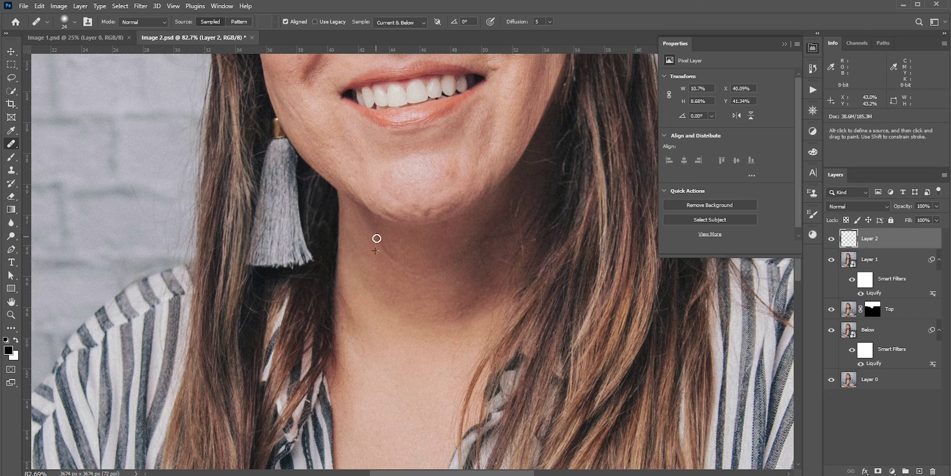
Lower the opacity of the healing layer, Layer 2, to 53%
scroll(451, 265, "down", 5)
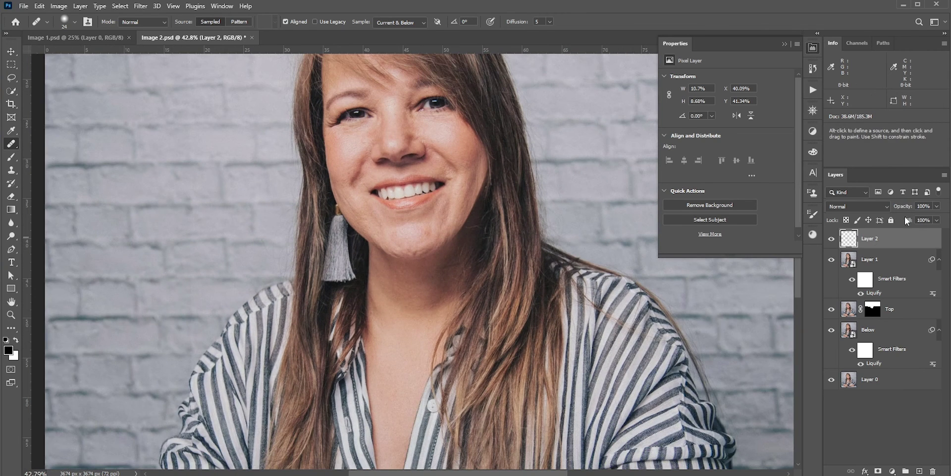
left_click_drag(906, 208, 870, 210)
scroll(350, 259, "down", 5)
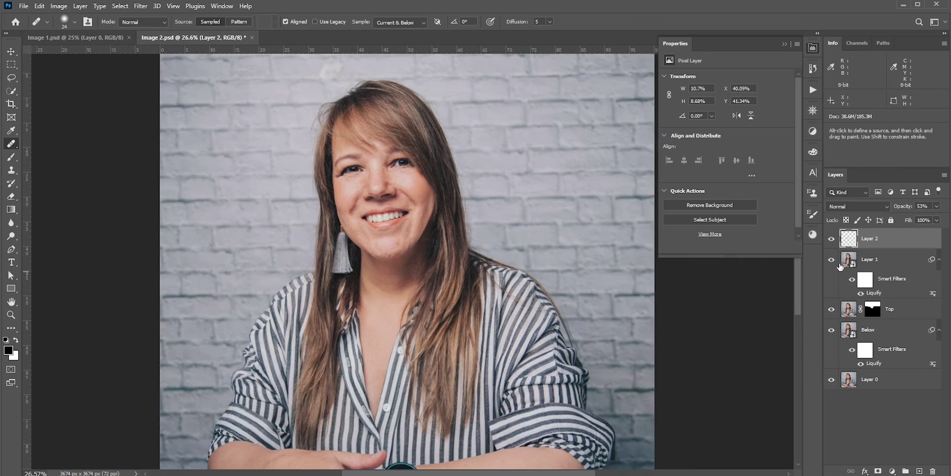
Fit the whole portrait in view and compare the finished retouch, including neck healing, with the original Layer 0
key("h")
key("ctrl+minus")
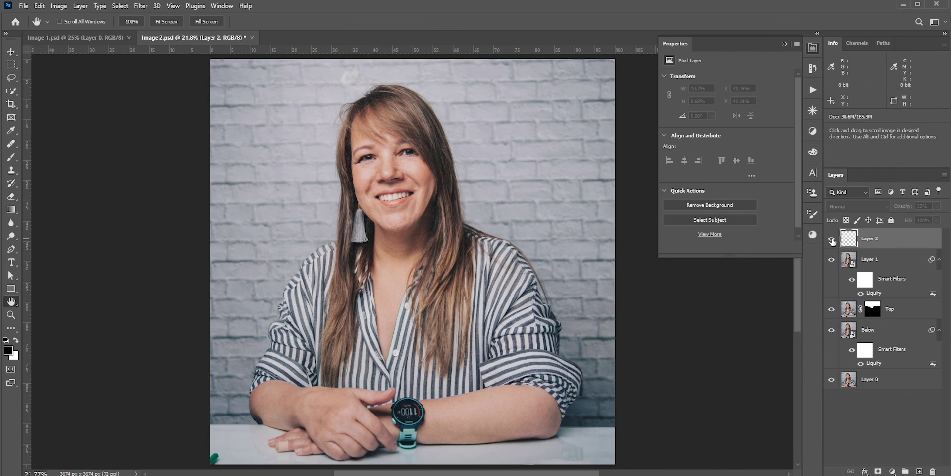
left_click(831, 380, "alt")
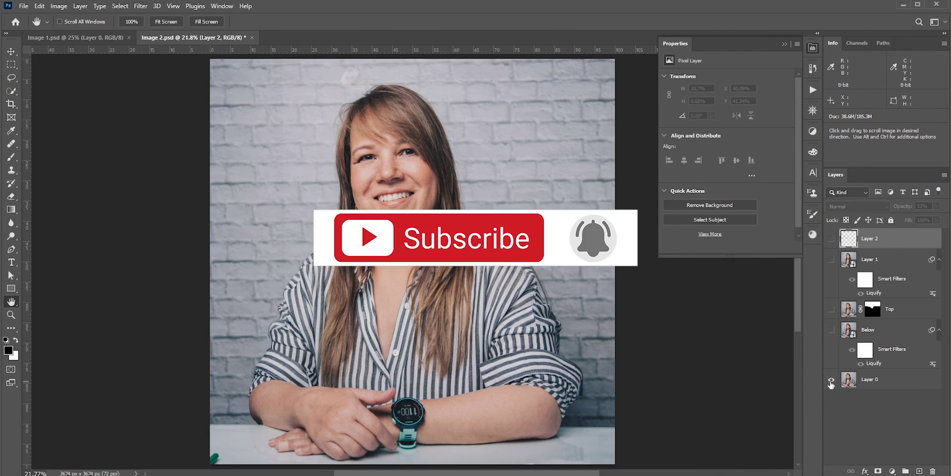
left_click(831, 380, "alt")
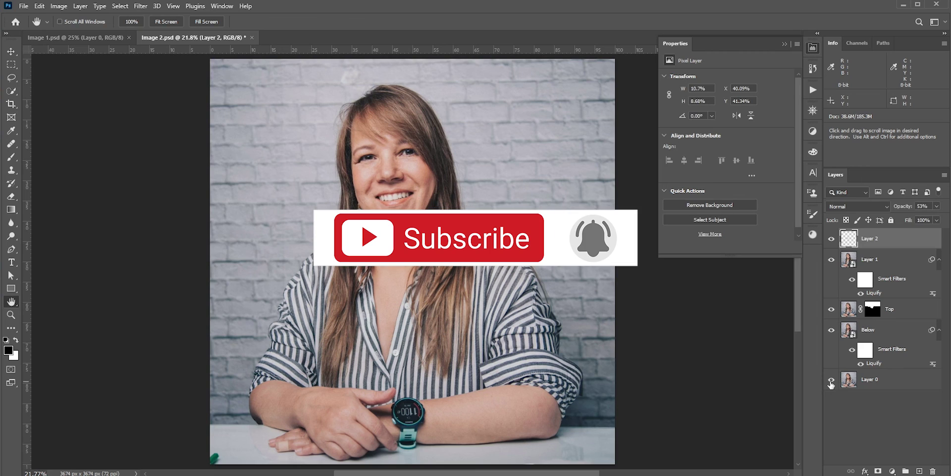
left_click(831, 380, "alt")
left_click(831, 380, "alt")
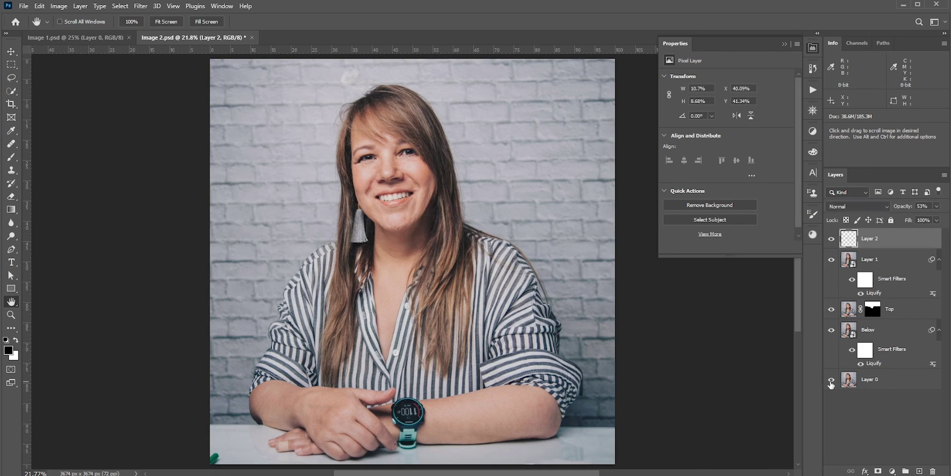